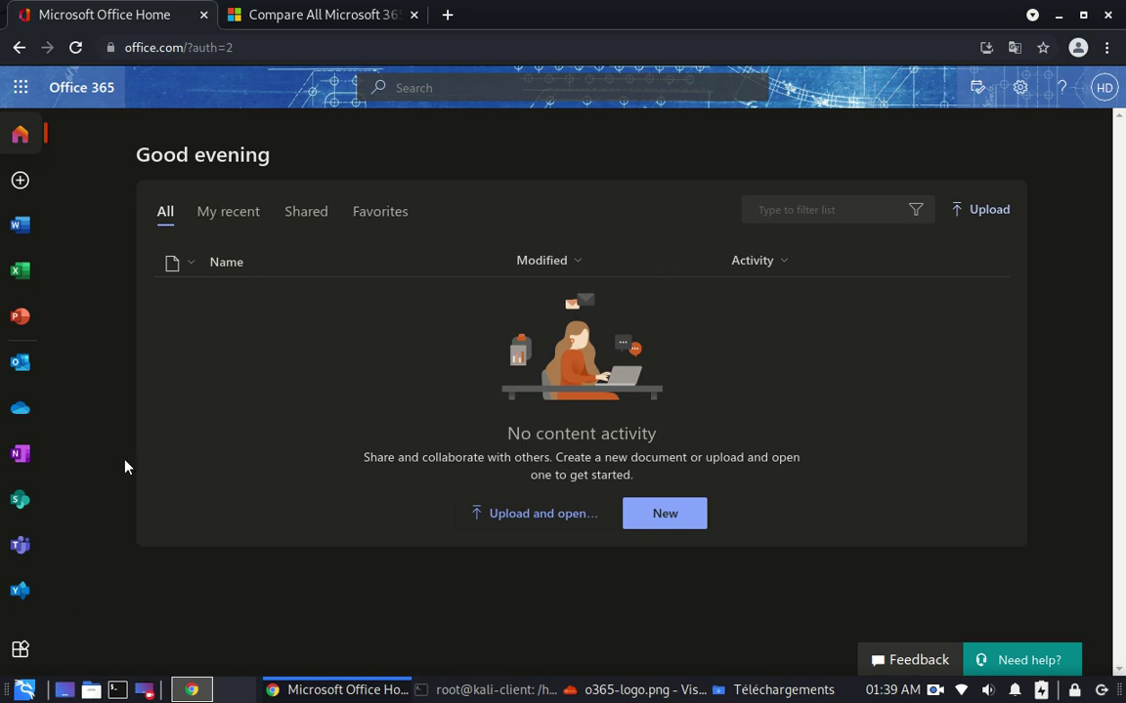
Step: Open the Admin portal from the Office 365 app list and view the active and deleted users lists, ending on the active users
{"action": "left_click", "coordinate": [19, 651]}
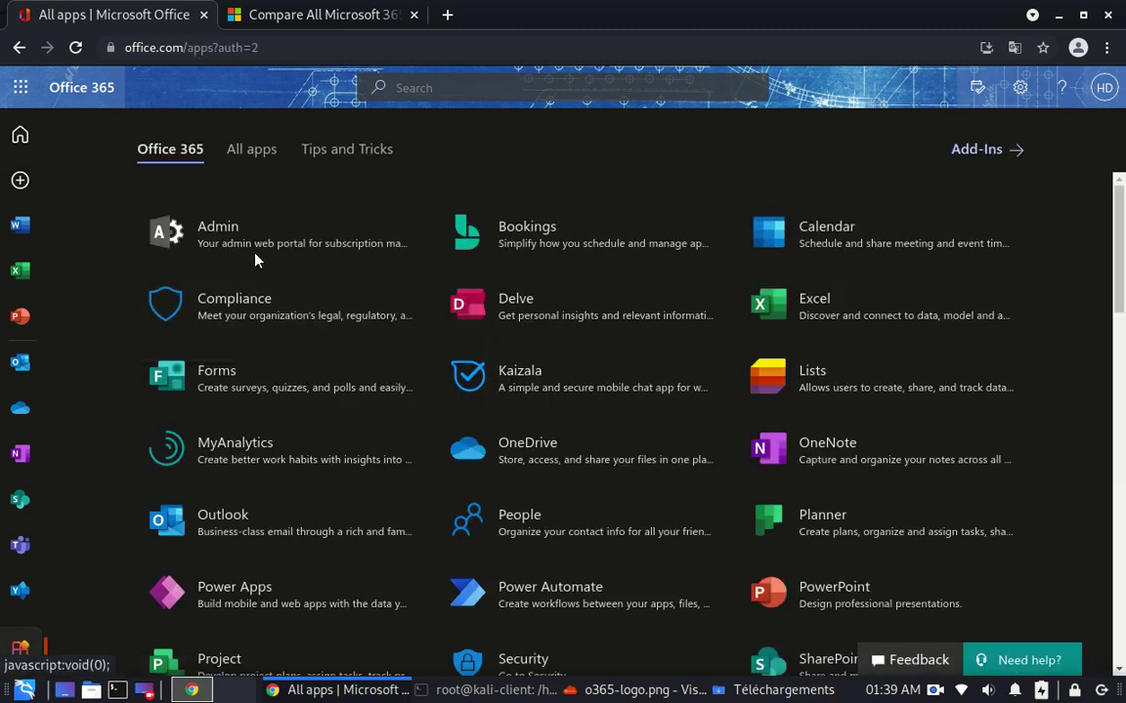
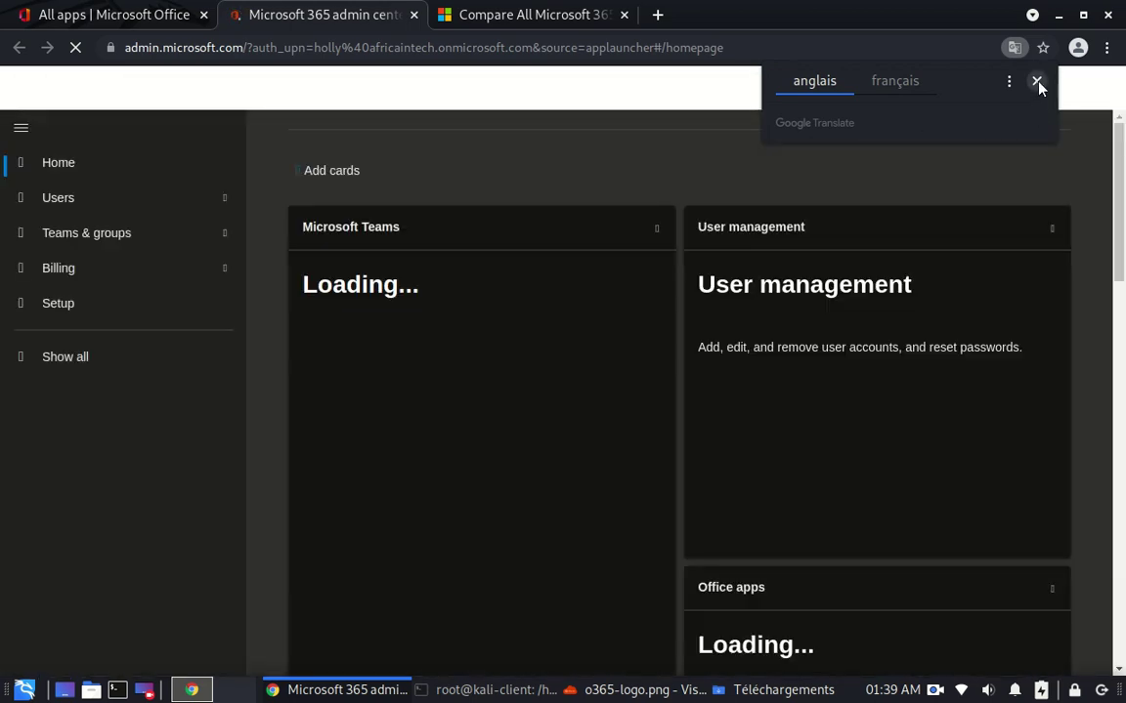
{"action": "left_click", "coordinate": [1037, 83]}
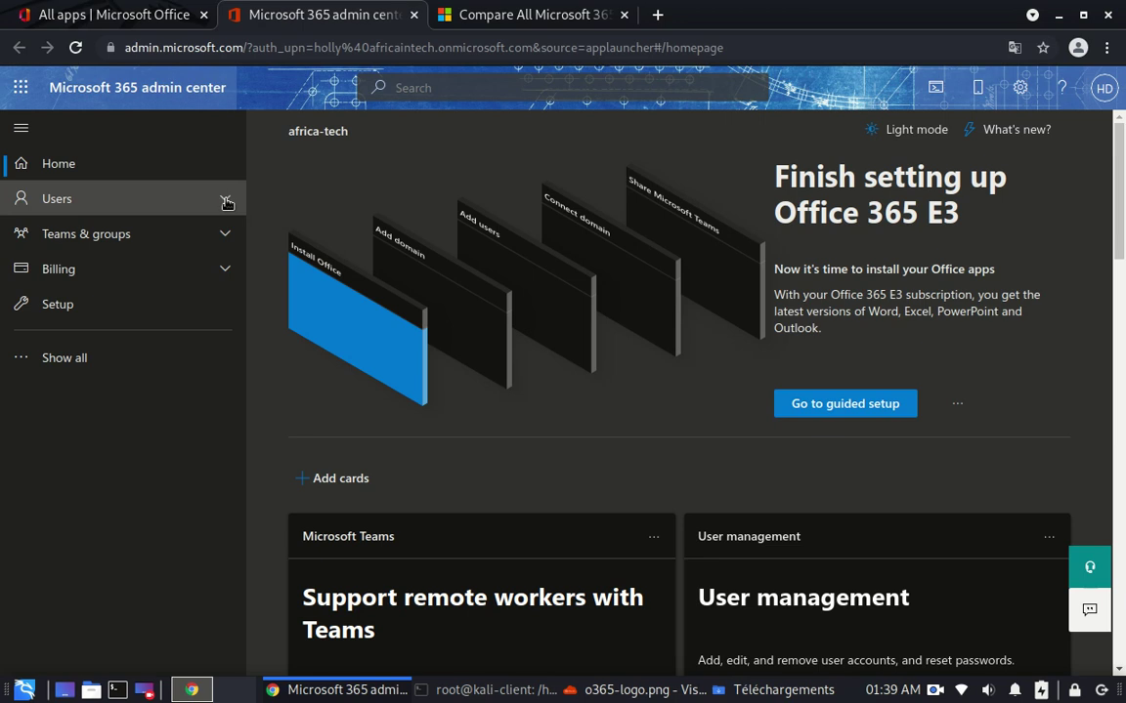
{"action": "left_click", "coordinate": [226, 202]}
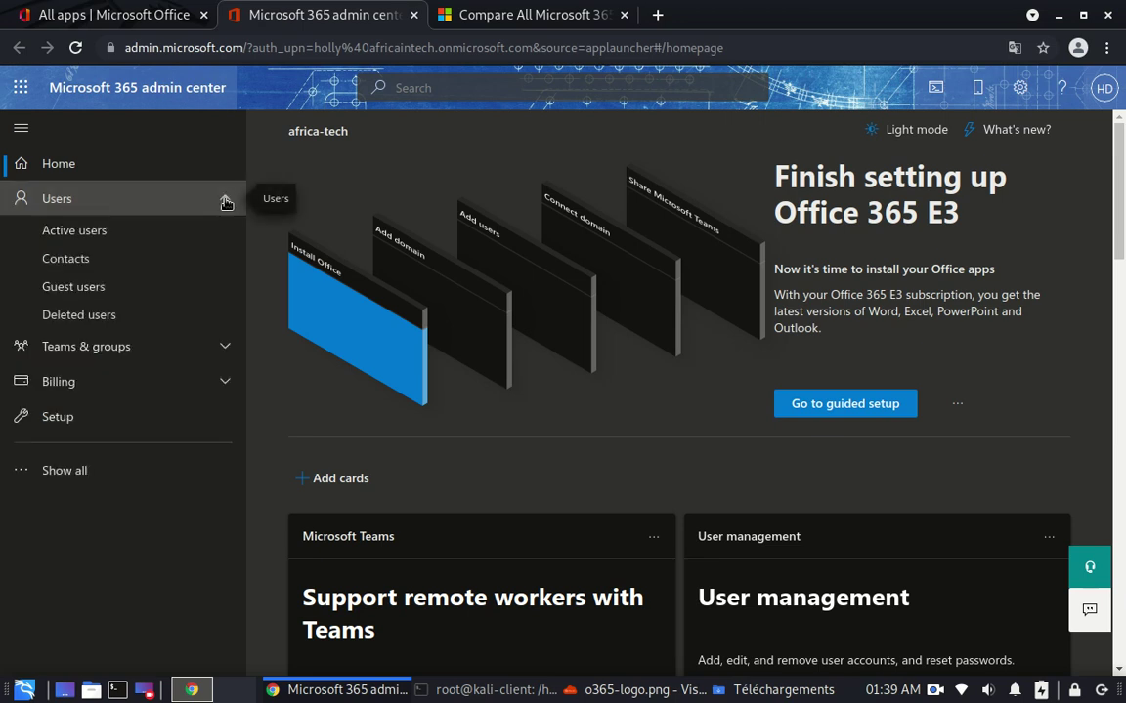
{"action": "left_click", "coordinate": [99, 239]}
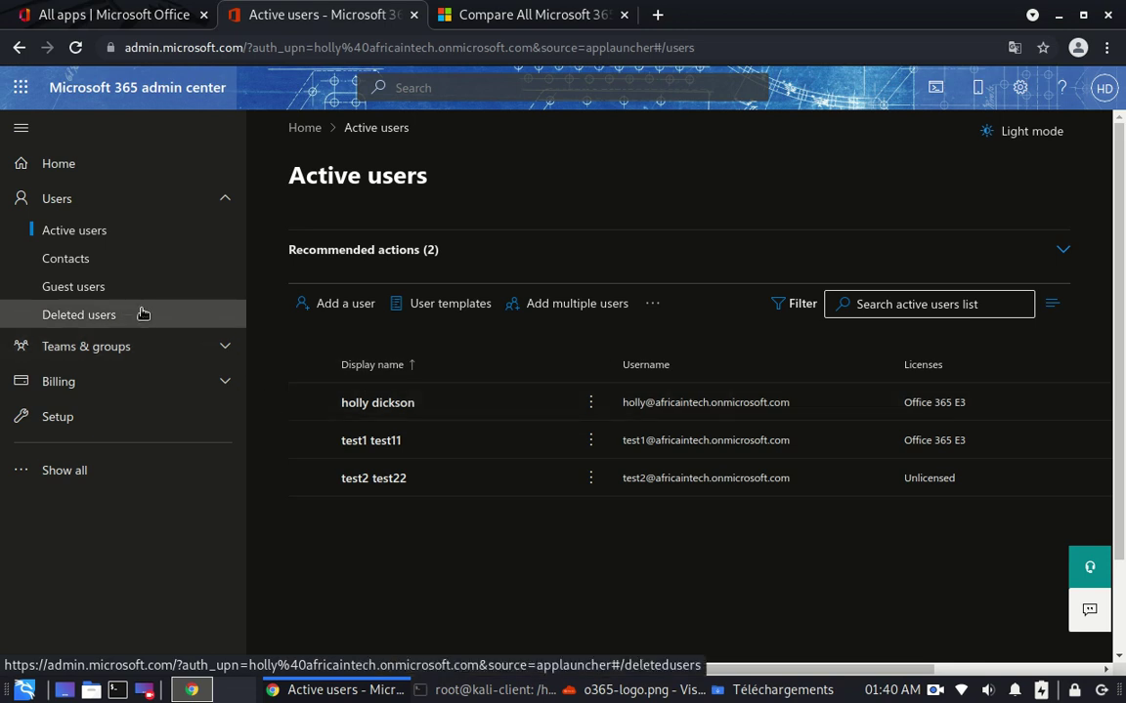
{"action": "left_click", "coordinate": [70, 321]}
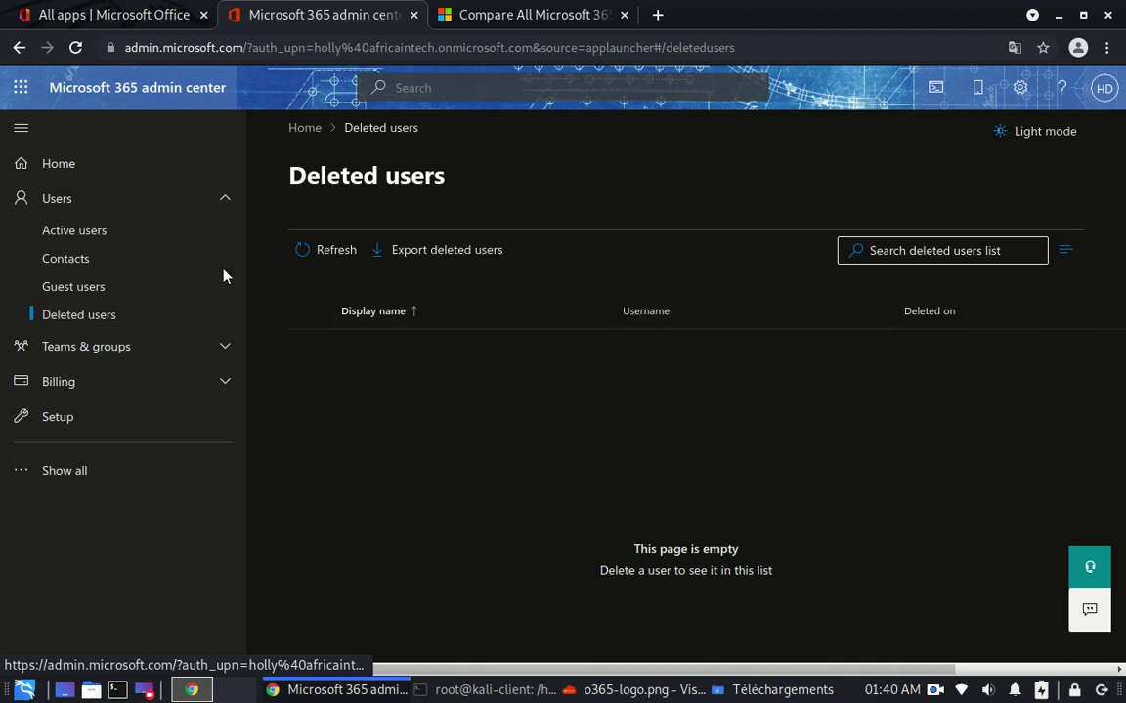
{"action": "left_click", "coordinate": [67, 231]}
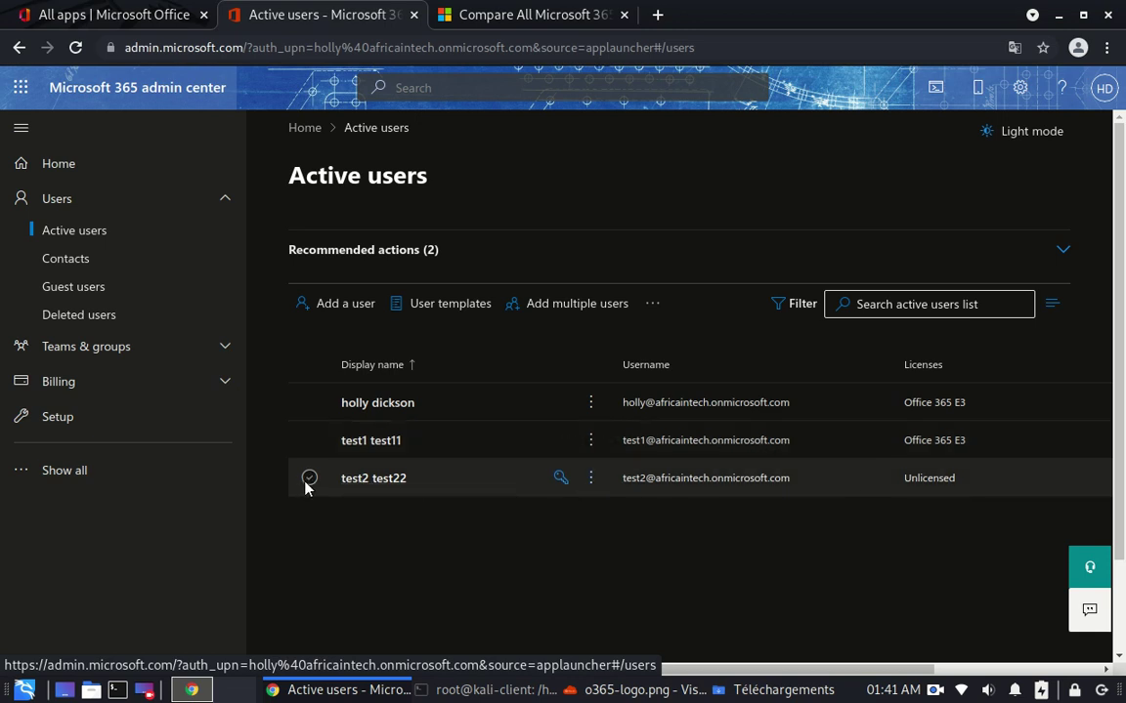
Step: Start adding a user with first name, last name and username test22, keep the africaintech.onmicrosoft.com domain, and submit the basics
{"action": "left_click", "coordinate": [329, 304]}
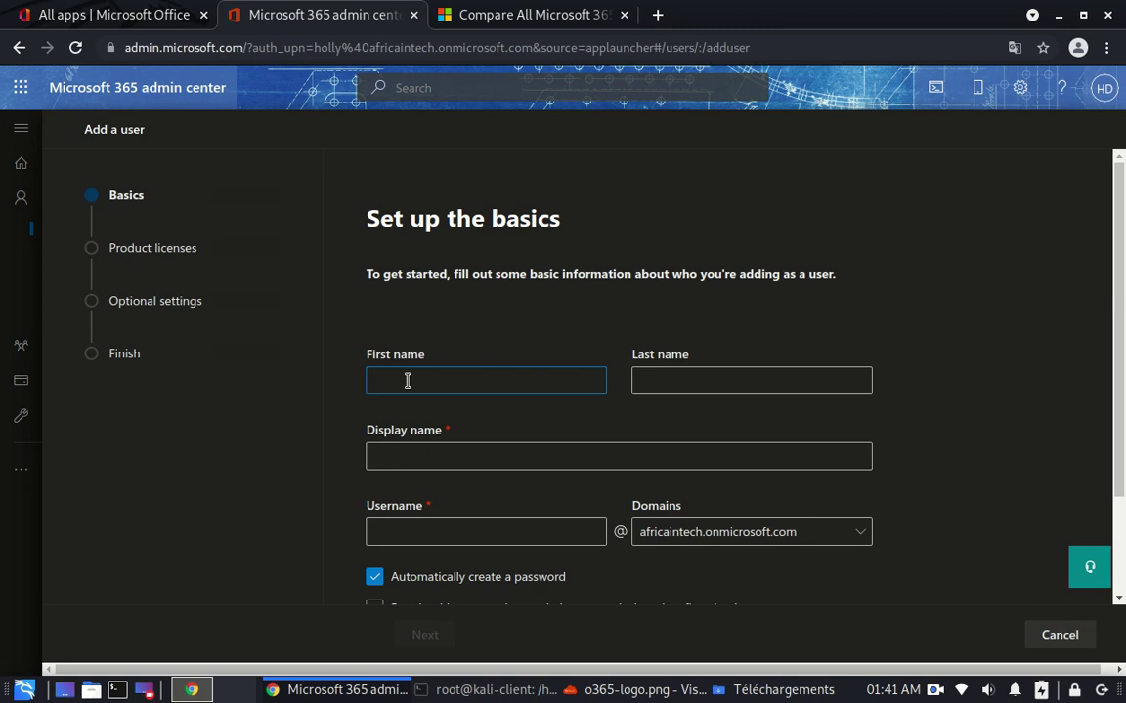
{"action": "type", "text": "test22"}
{"action": "left_click", "coordinate": [678, 377]}
{"action": "type", "text": "test22"}
{"action": "left_click", "coordinate": [513, 448]}
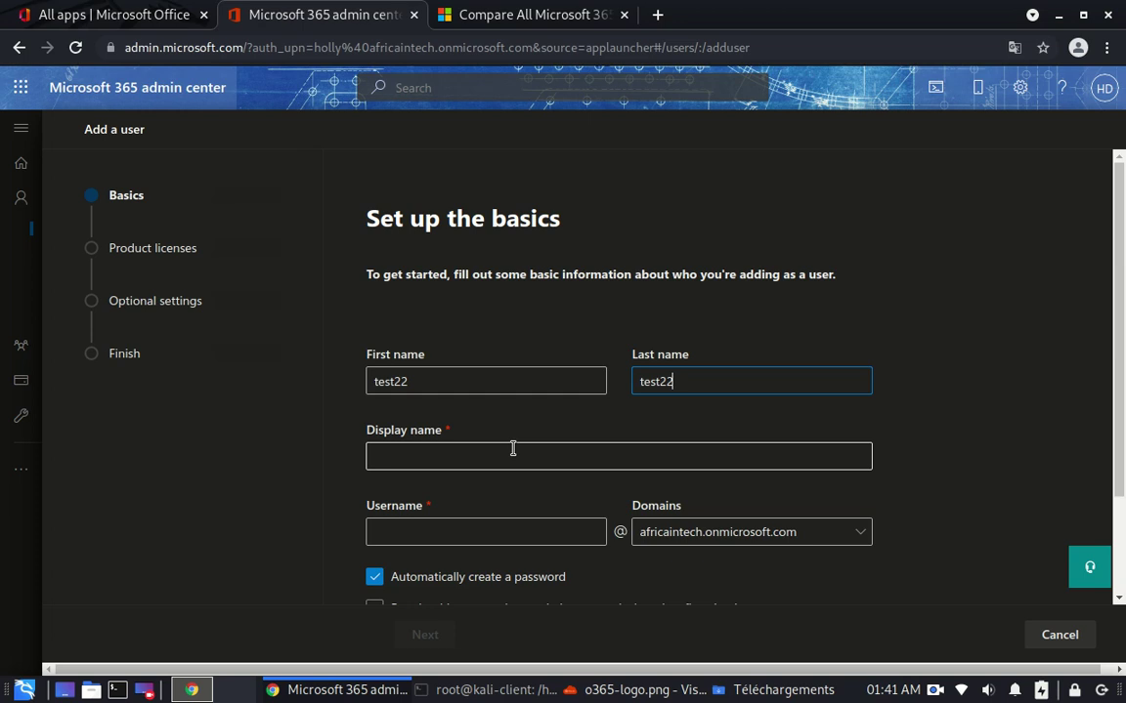
{"action": "left_click", "coordinate": [446, 527]}
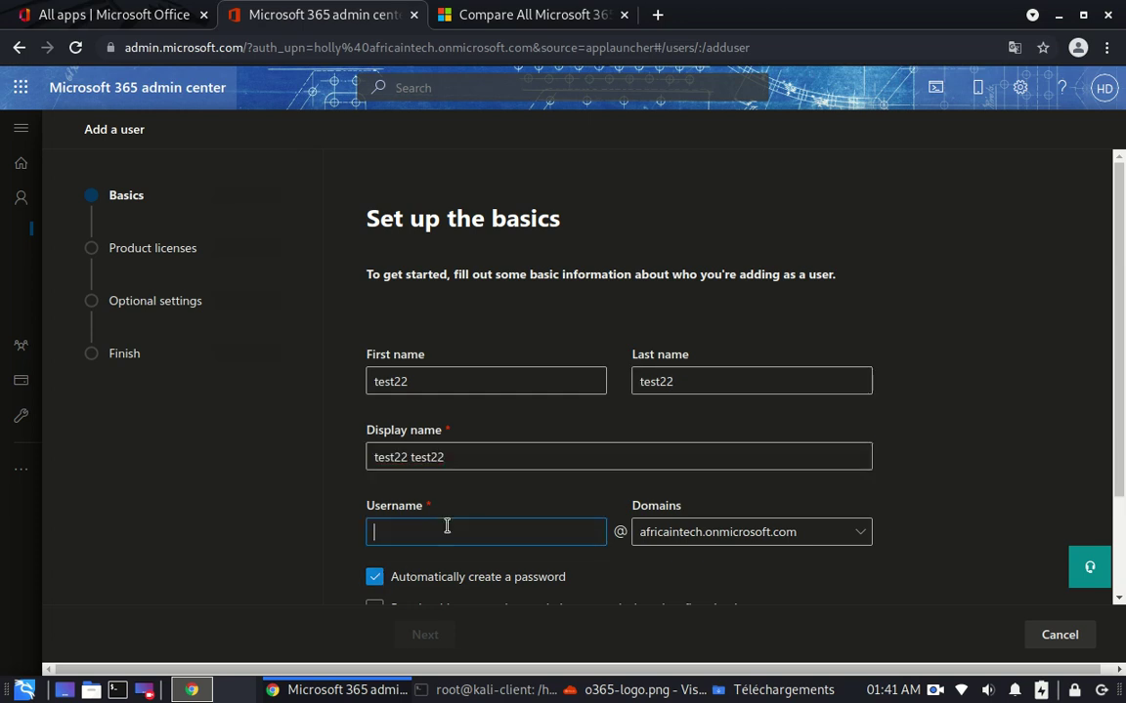
{"action": "type", "text": "test22"}
{"action": "scroll", "coordinate": [1117, 226], "scroll_direction": "down", "scroll_amount": 3}
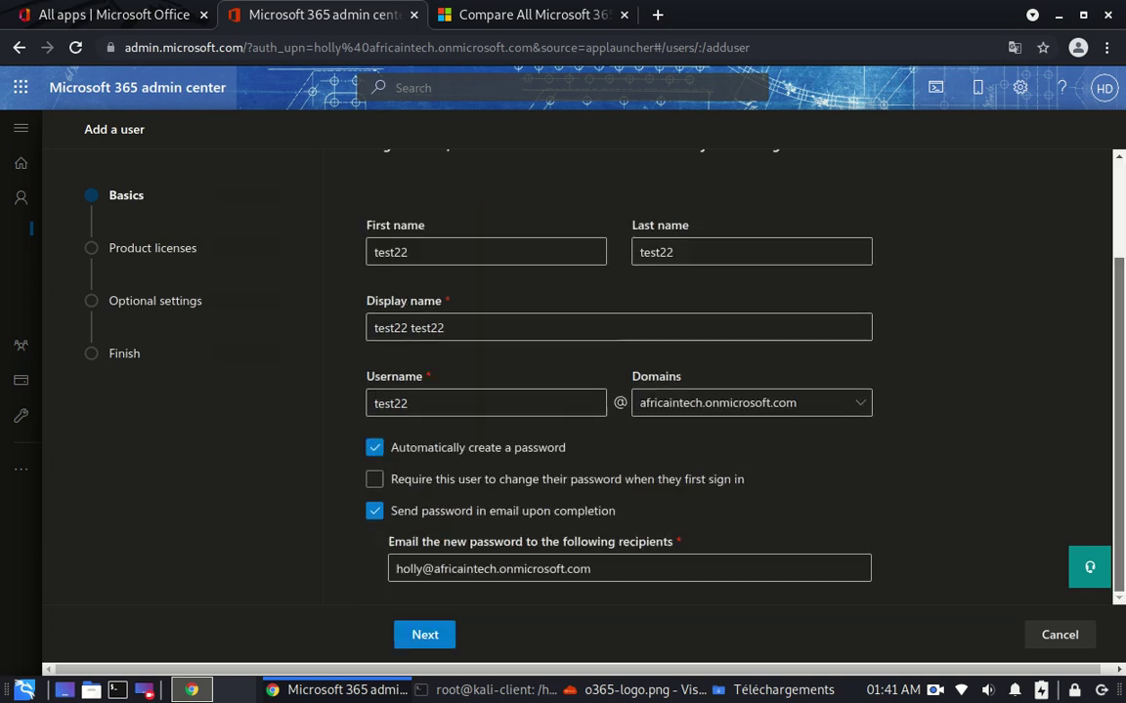
{"action": "left_click", "coordinate": [857, 405]}
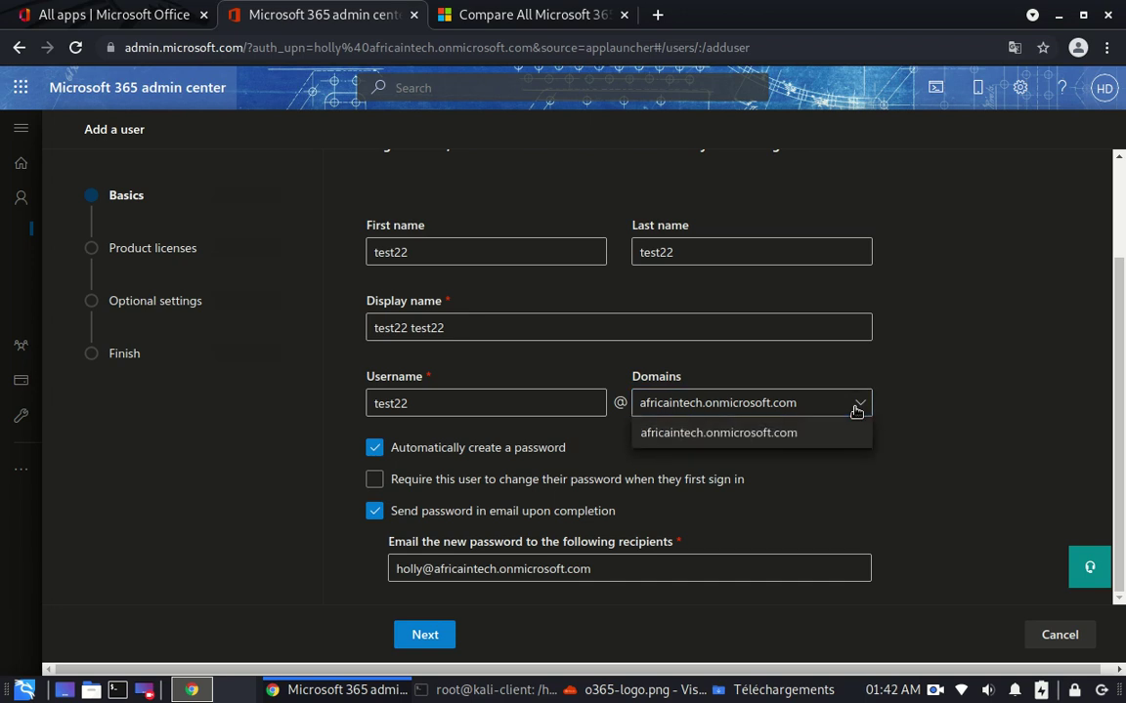
{"action": "left_click", "coordinate": [975, 424]}
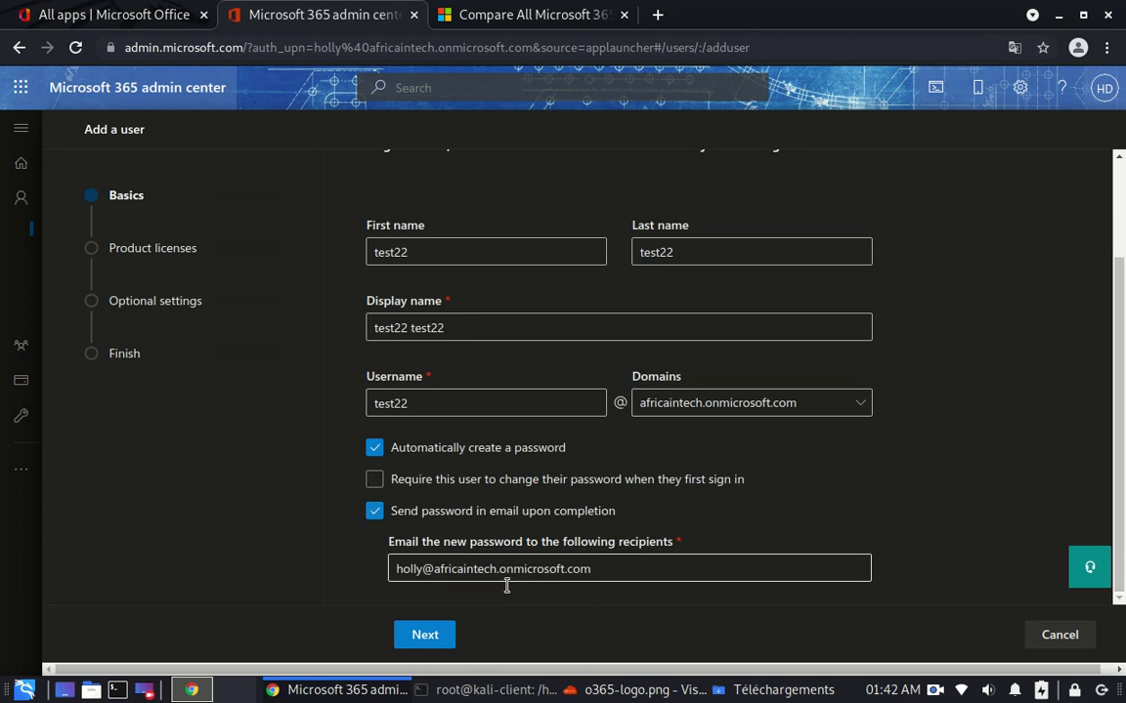
{"action": "left_click", "coordinate": [433, 634]}
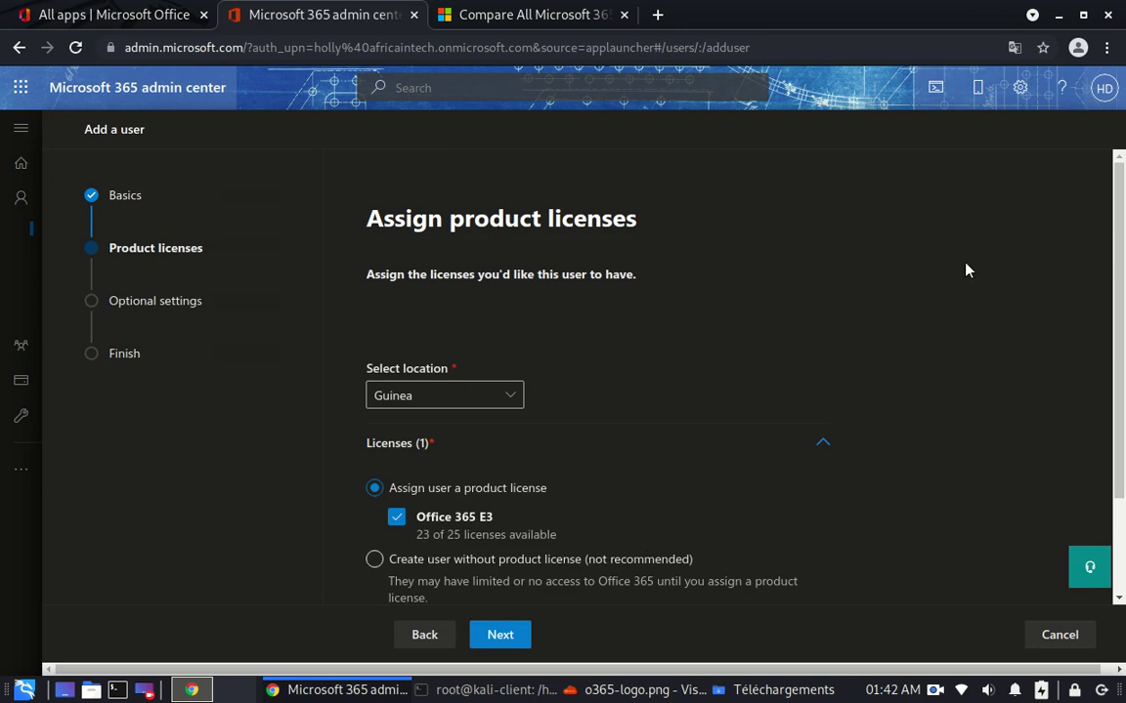
Step: Choose to create the new user without a product license and proceed to the optional settings
{"action": "left_click_drag", "start_coordinate": [1111, 231], "coordinate": [1121, 411]}
{"action": "scroll", "coordinate": [681, 496], "scroll_direction": "down", "scroll_amount": 2}
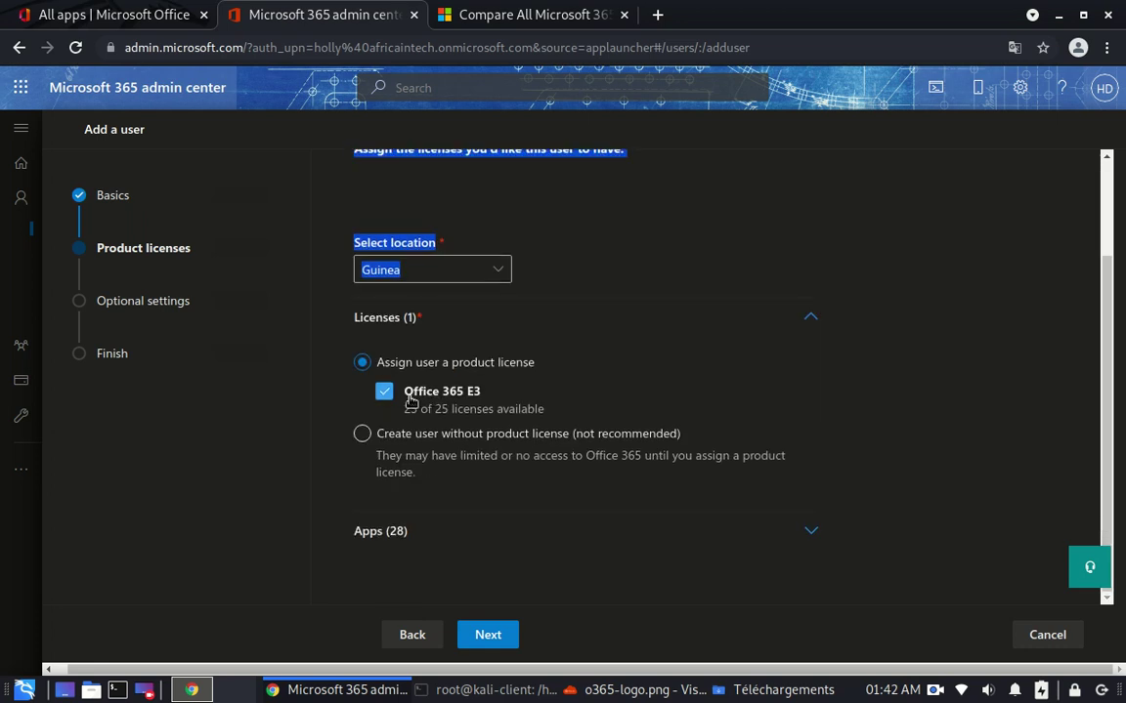
{"action": "left_click", "coordinate": [371, 440]}
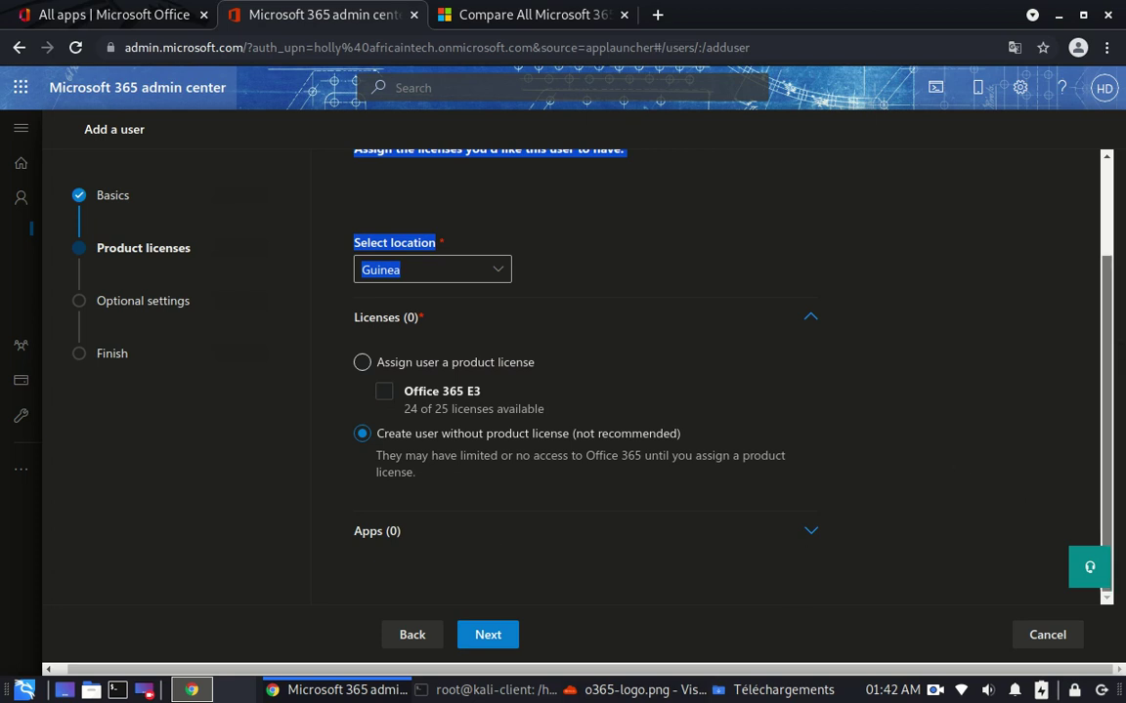
{"action": "left_click", "coordinate": [488, 635]}
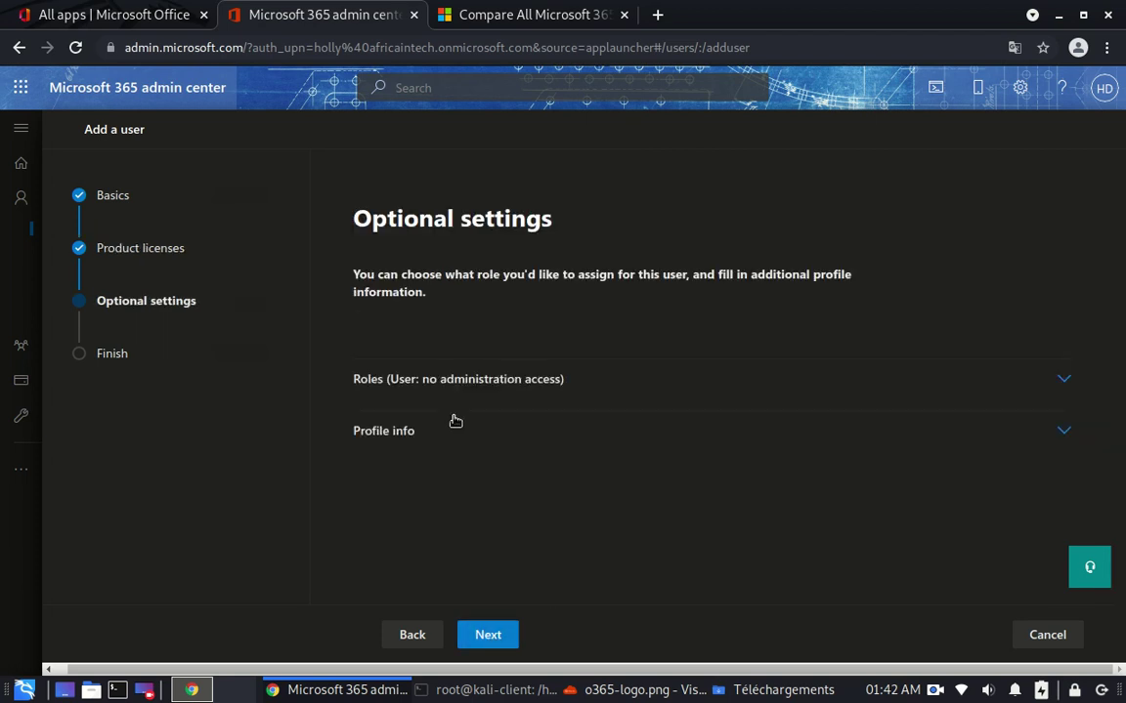
Step: Examine the available admin roles, keep the User (no admin center access) role, and proceed to the final review
{"action": "left_click", "coordinate": [1064, 384]}
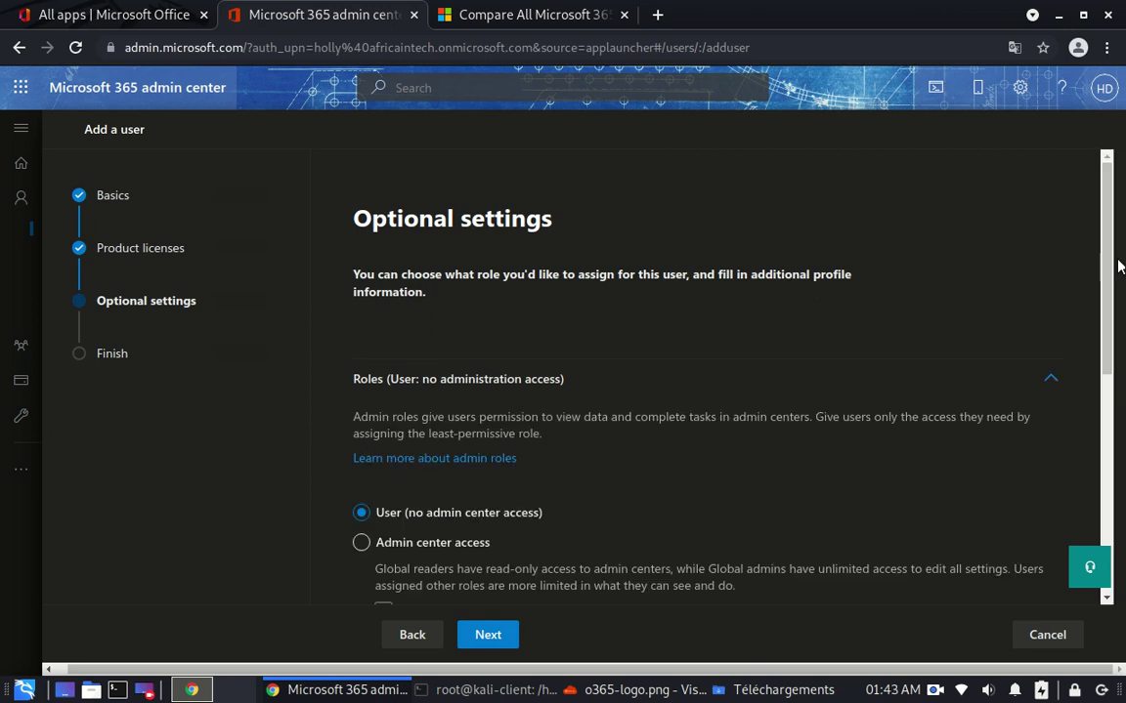
{"action": "scroll", "coordinate": [1115, 322], "scroll_direction": "down", "scroll_amount": 5}
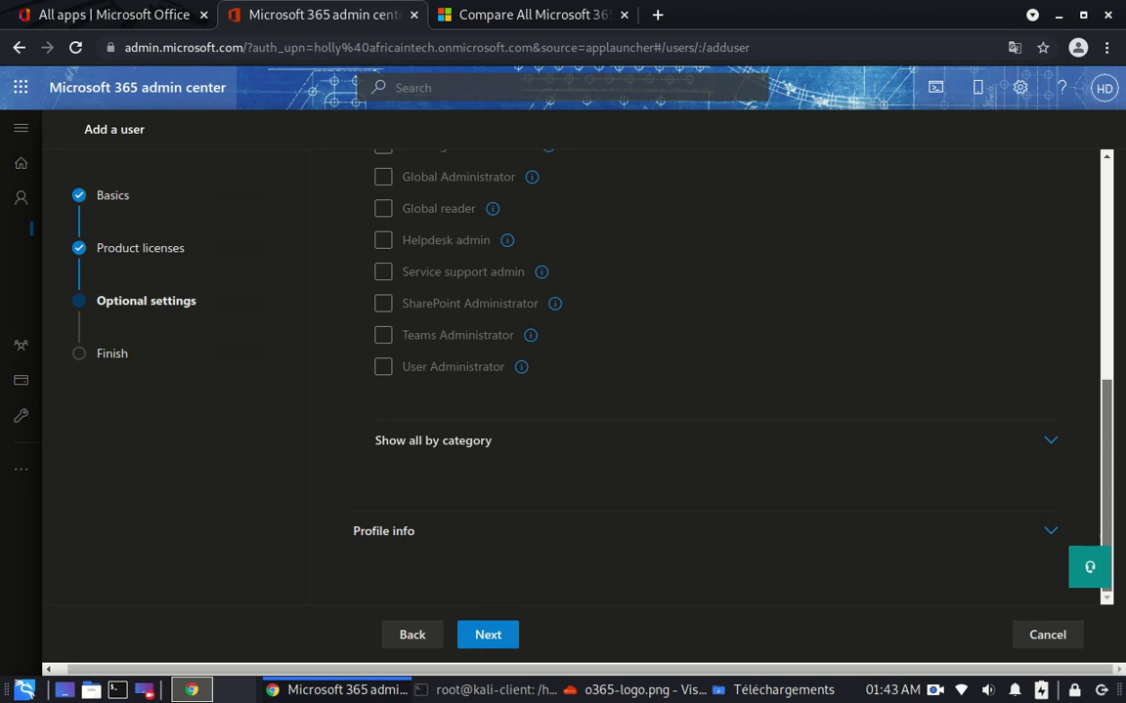
{"action": "left_click", "coordinate": [485, 635]}
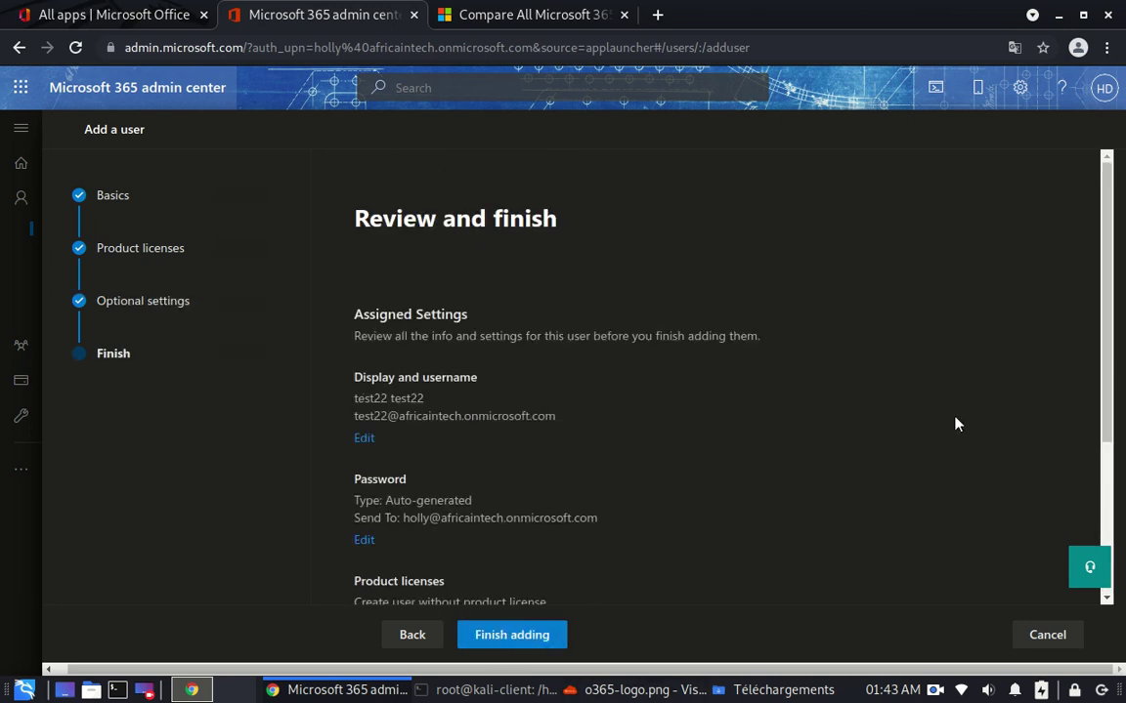
Step: Review the assigned settings, finish adding the new user, and dismiss the recommendation survey on the active users page
{"action": "left_click_drag", "start_coordinate": [1113, 308], "coordinate": [1112, 404]}
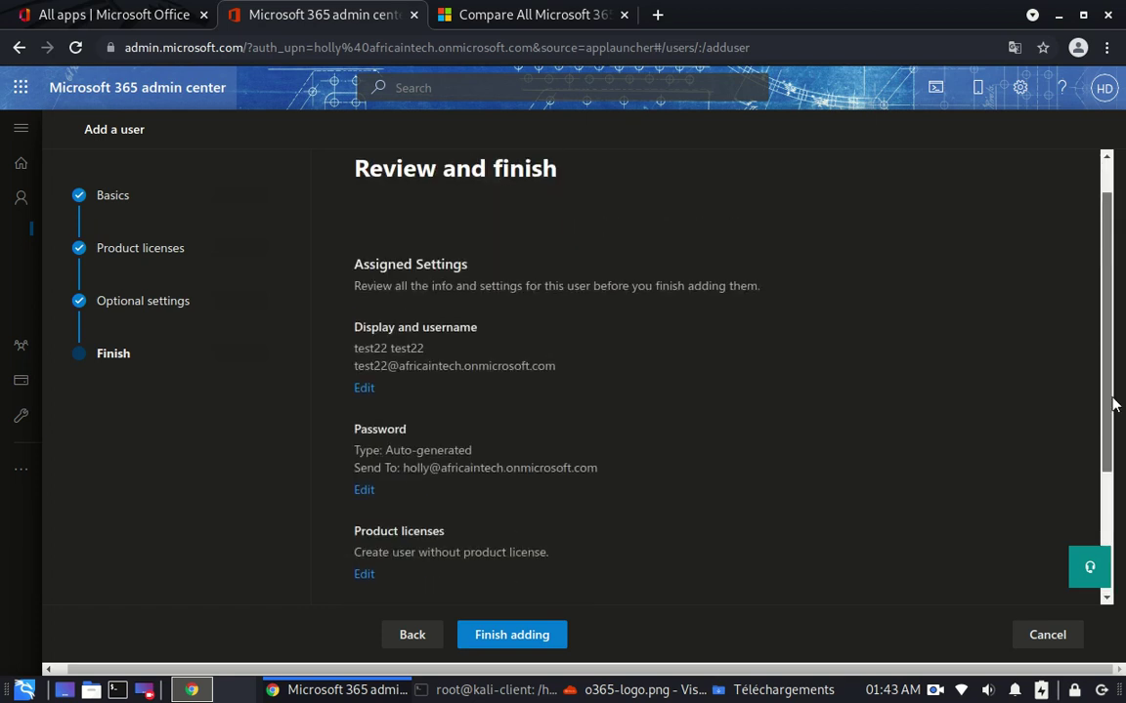
{"action": "scroll", "coordinate": [1113, 404], "scroll_direction": "down", "scroll_amount": 2}
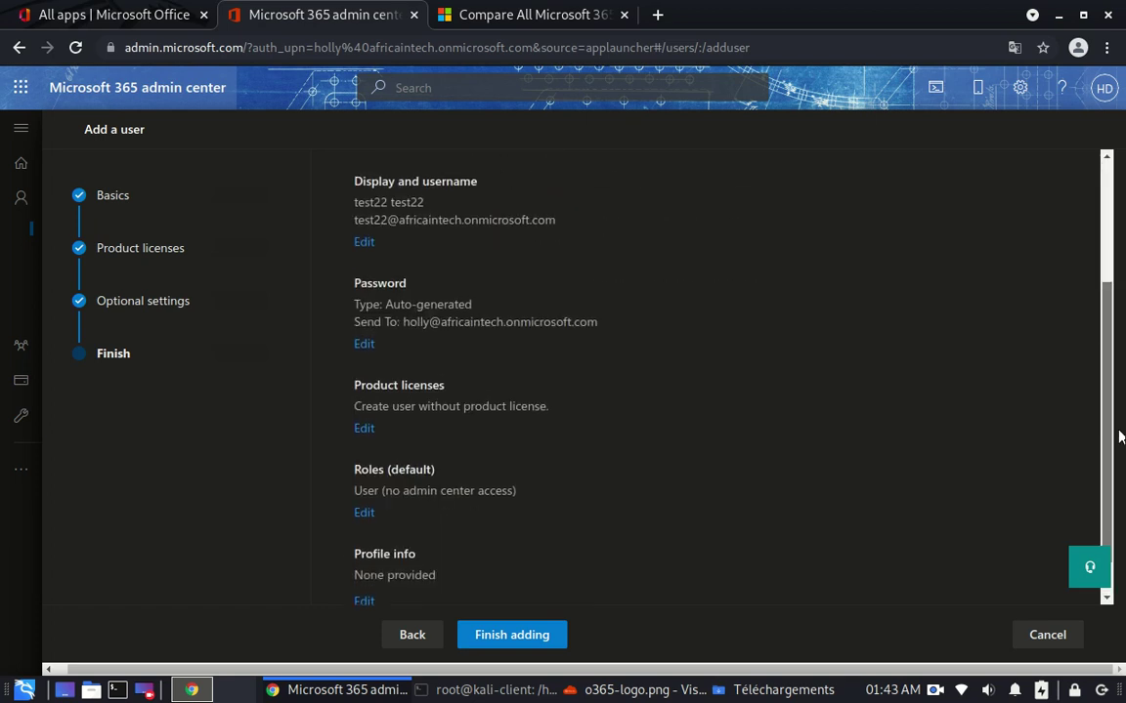
{"action": "left_click", "coordinate": [539, 637]}
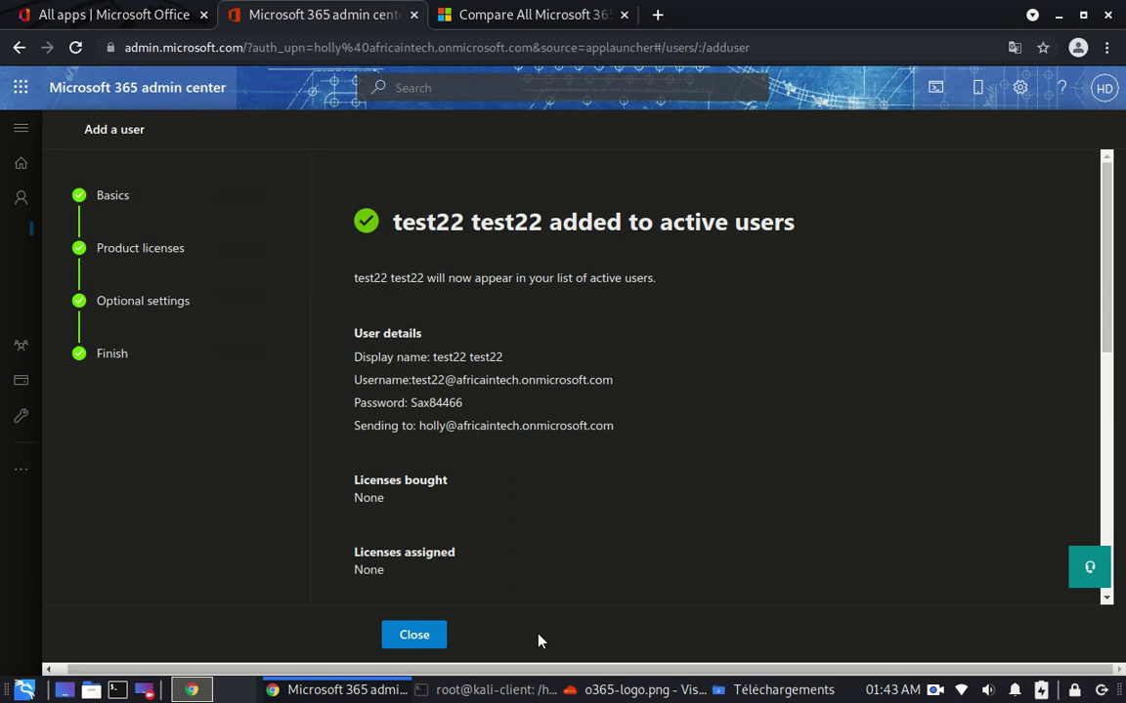
{"action": "left_click", "coordinate": [433, 636]}
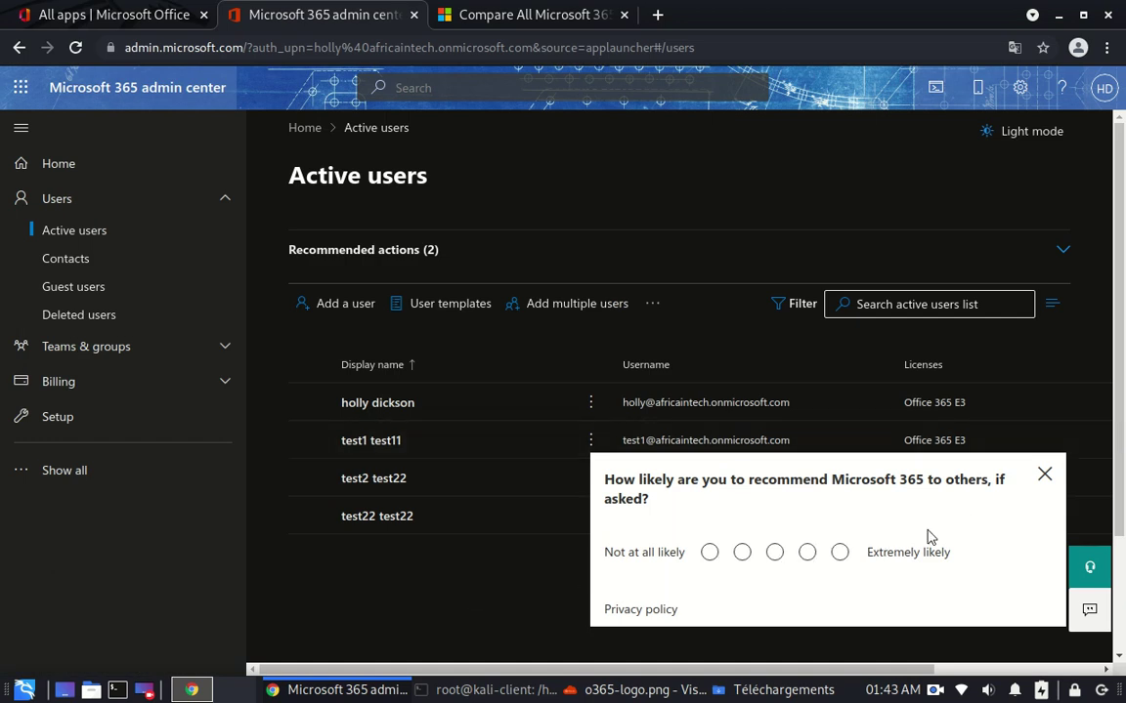
{"action": "left_click", "coordinate": [1044, 475]}
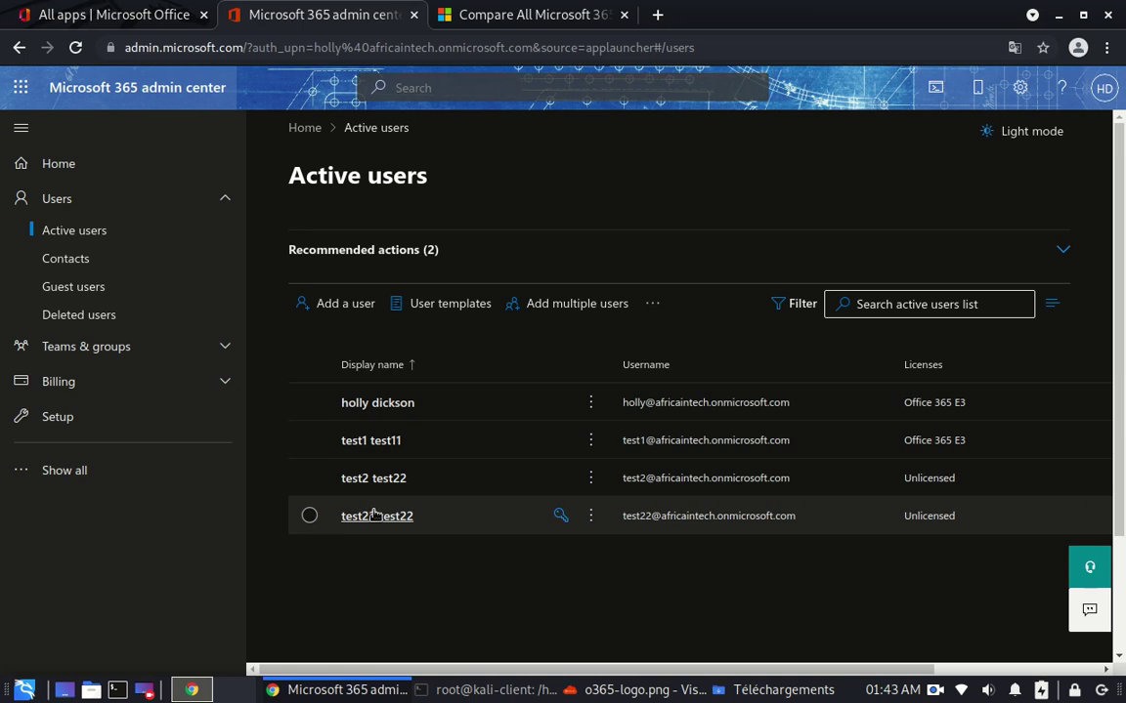
Step: Delete the user test22 test22 from the active users list and close the deletion confirmation
{"action": "left_click", "coordinate": [309, 516]}
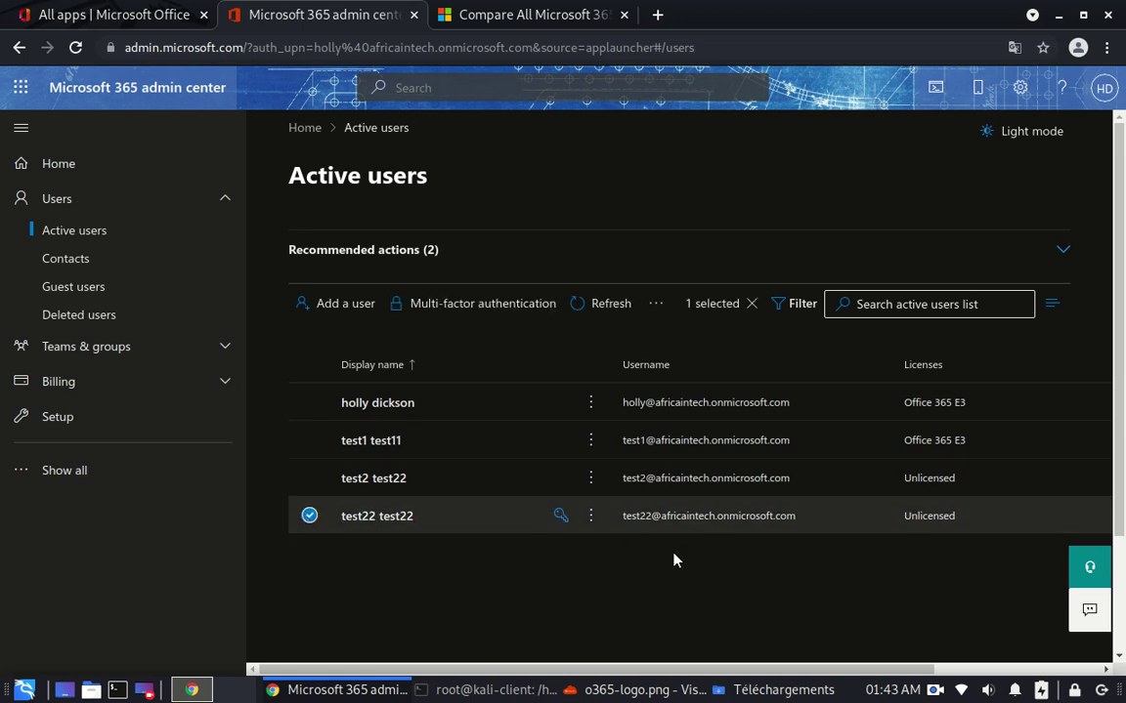
{"action": "left_click", "coordinate": [589, 519]}
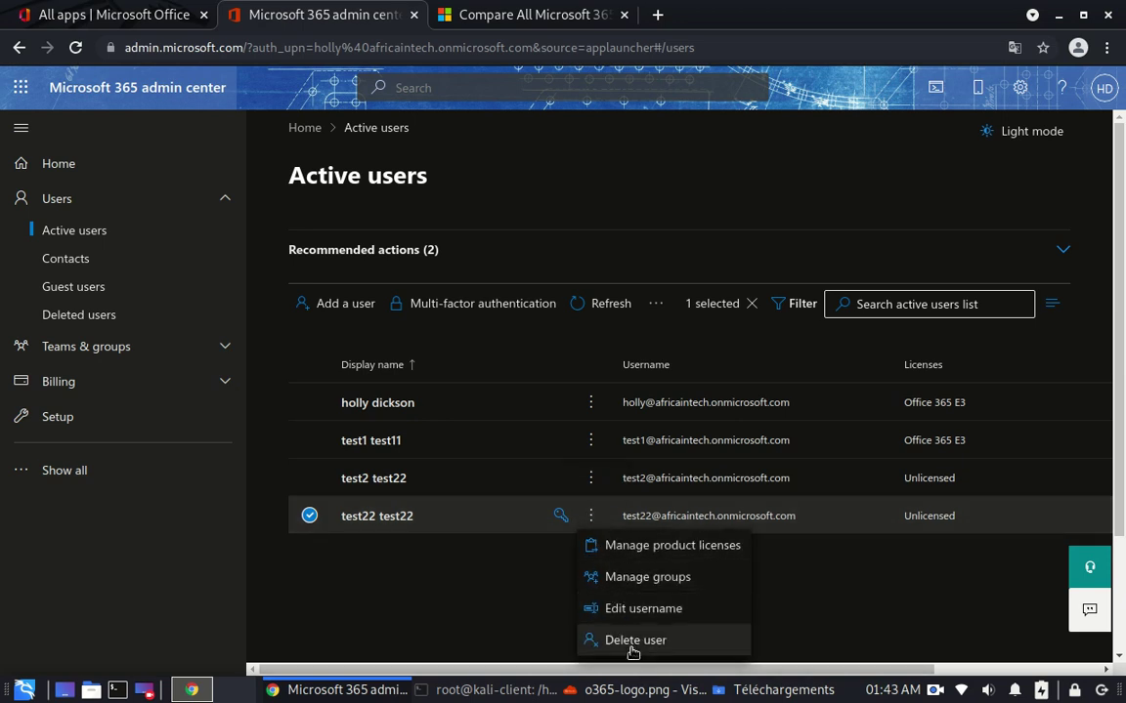
{"action": "left_click", "coordinate": [469, 615]}
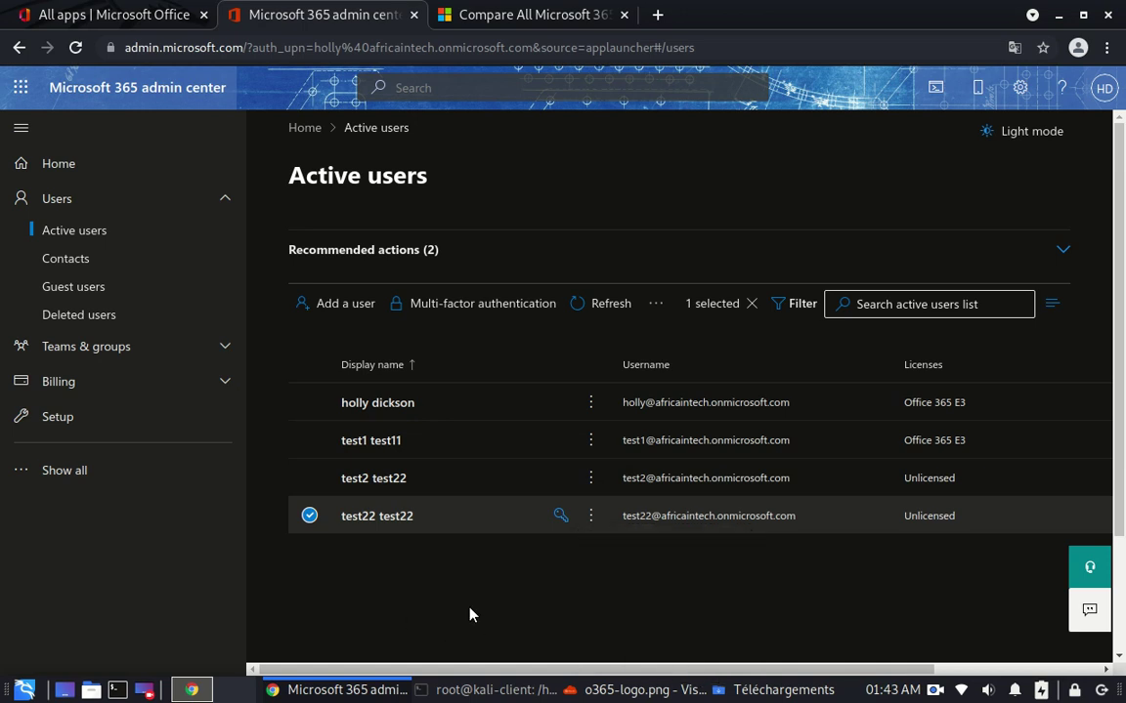
{"action": "left_click", "coordinate": [658, 304]}
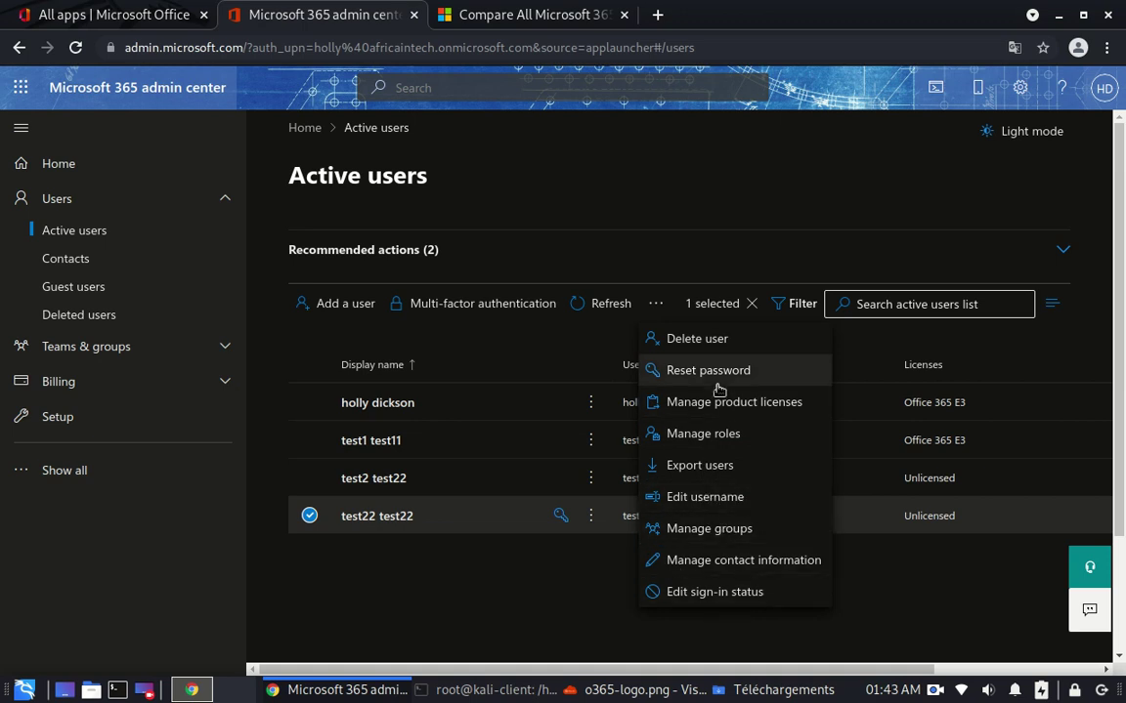
{"action": "left_click", "coordinate": [693, 338]}
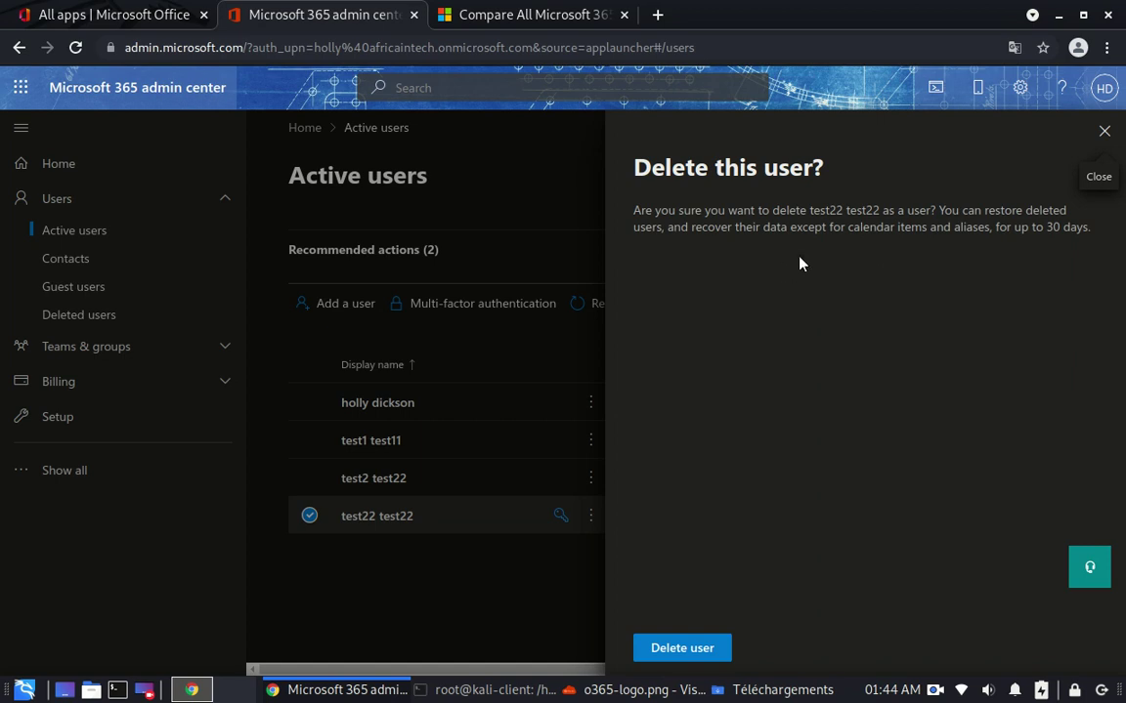
{"action": "left_click", "coordinate": [695, 649]}
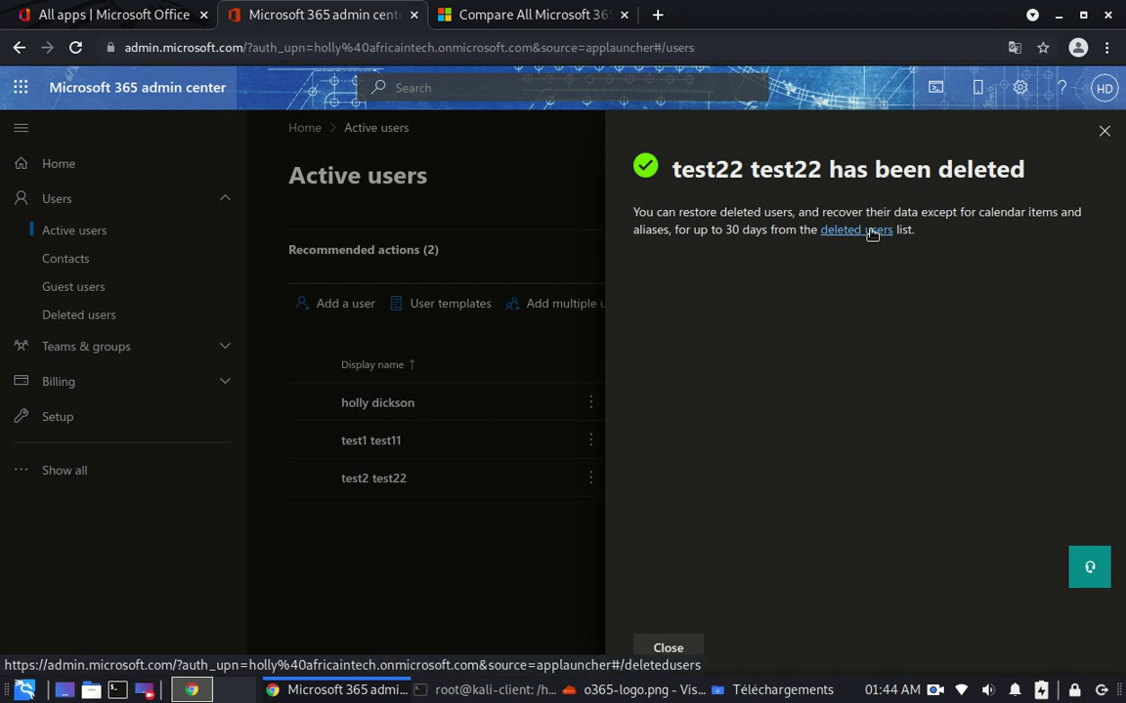
{"action": "left_click", "coordinate": [669, 648]}
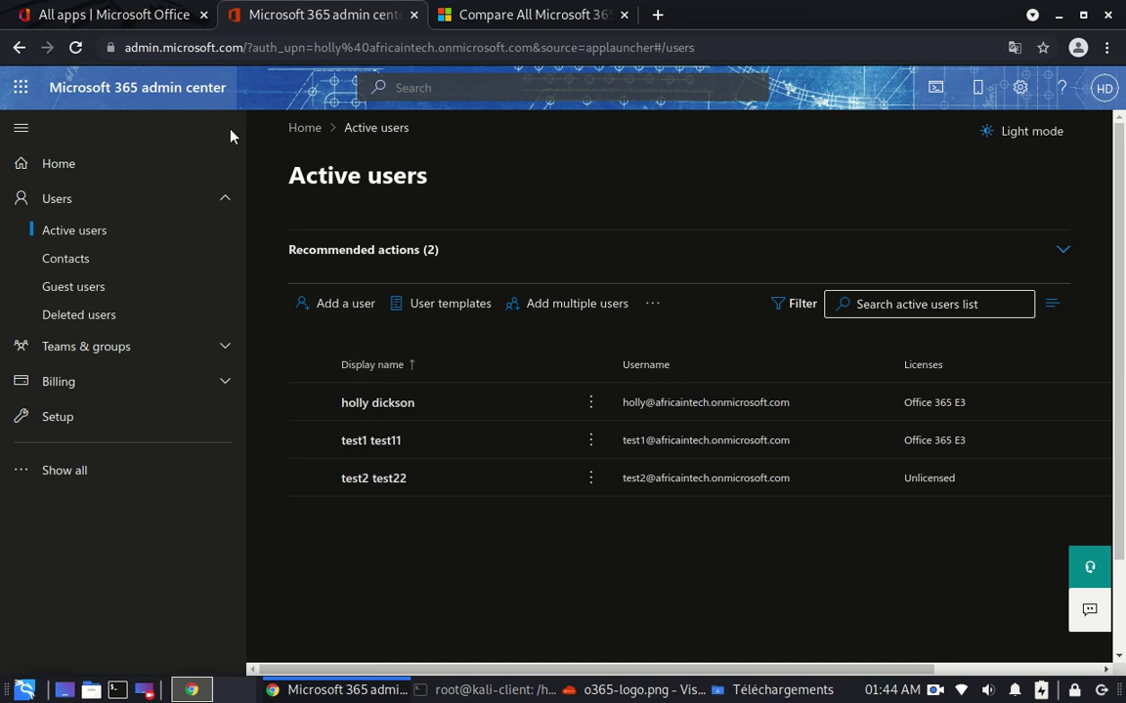
Step: Select test22 test22 in the deleted users list, and view the export prompt for deleted users without running the export
{"action": "left_click", "coordinate": [99, 311]}
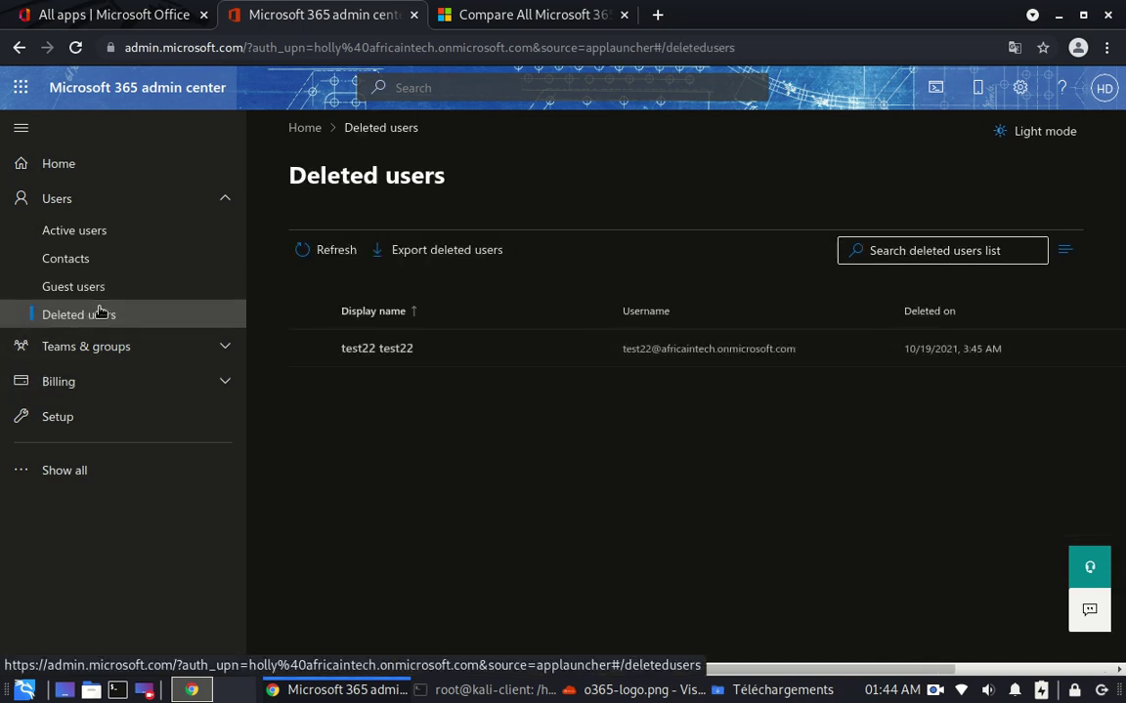
{"action": "left_click", "coordinate": [308, 350]}
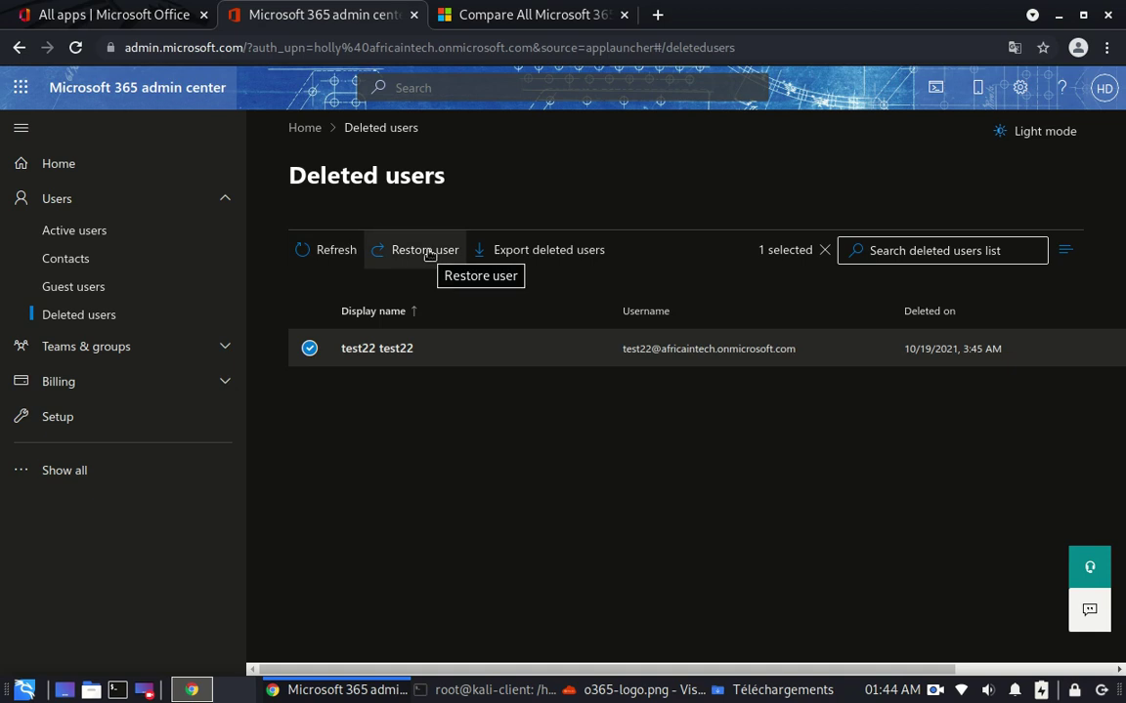
{"action": "left_click", "coordinate": [572, 252]}
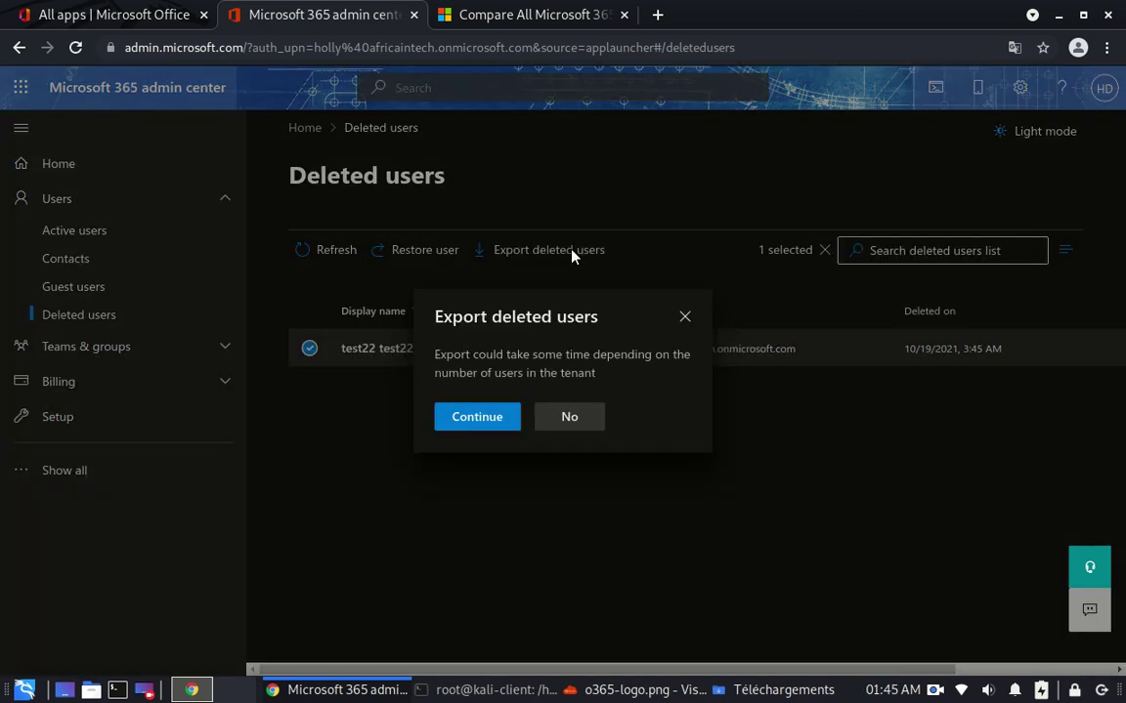
{"action": "left_click", "coordinate": [561, 428]}
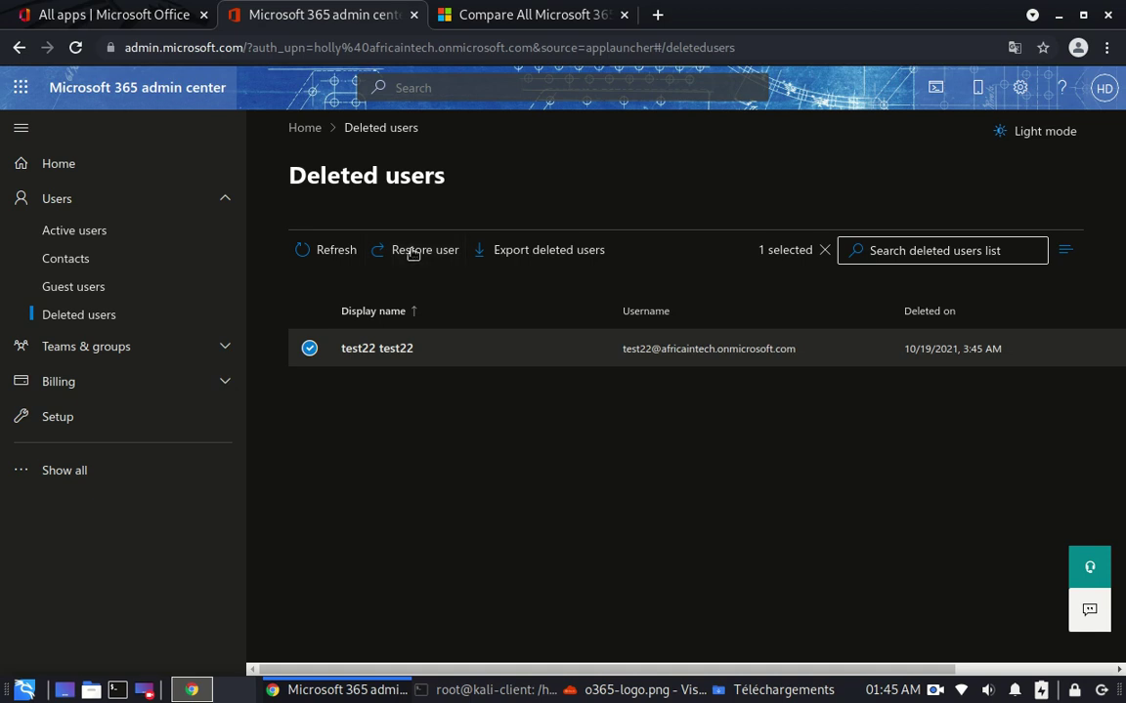
Step: Restore test22 test22 with an auto-generated password and without requiring a password change at first sign-in
{"action": "left_click", "coordinate": [414, 252]}
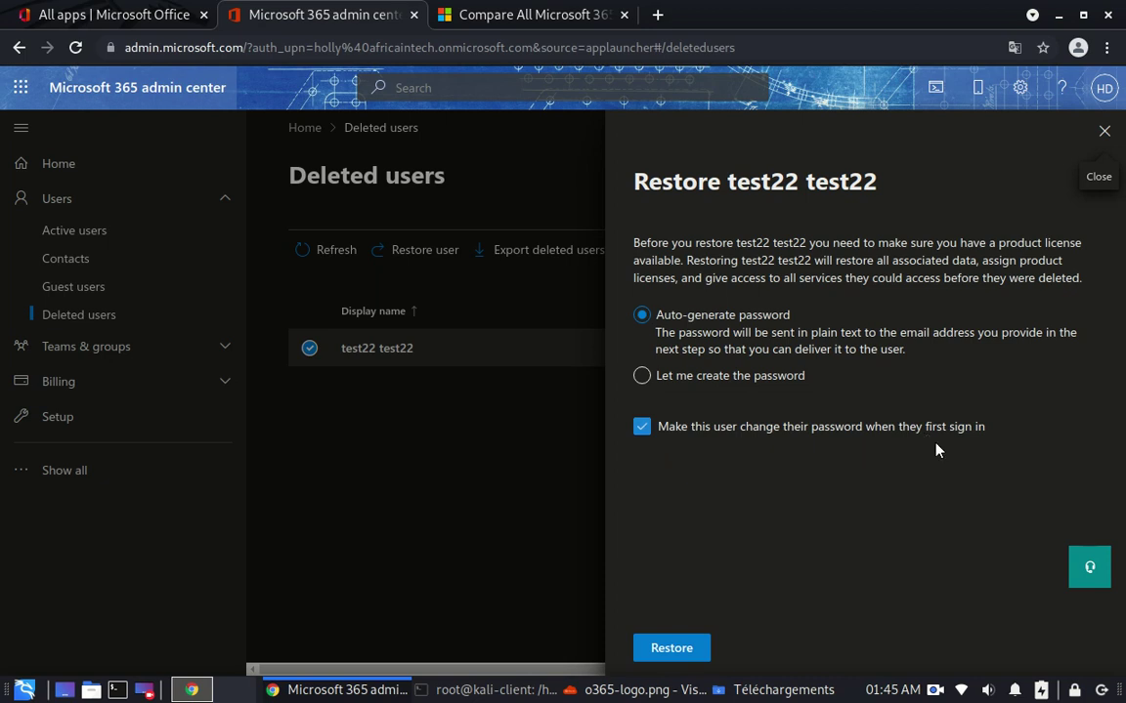
{"action": "left_click", "coordinate": [642, 429]}
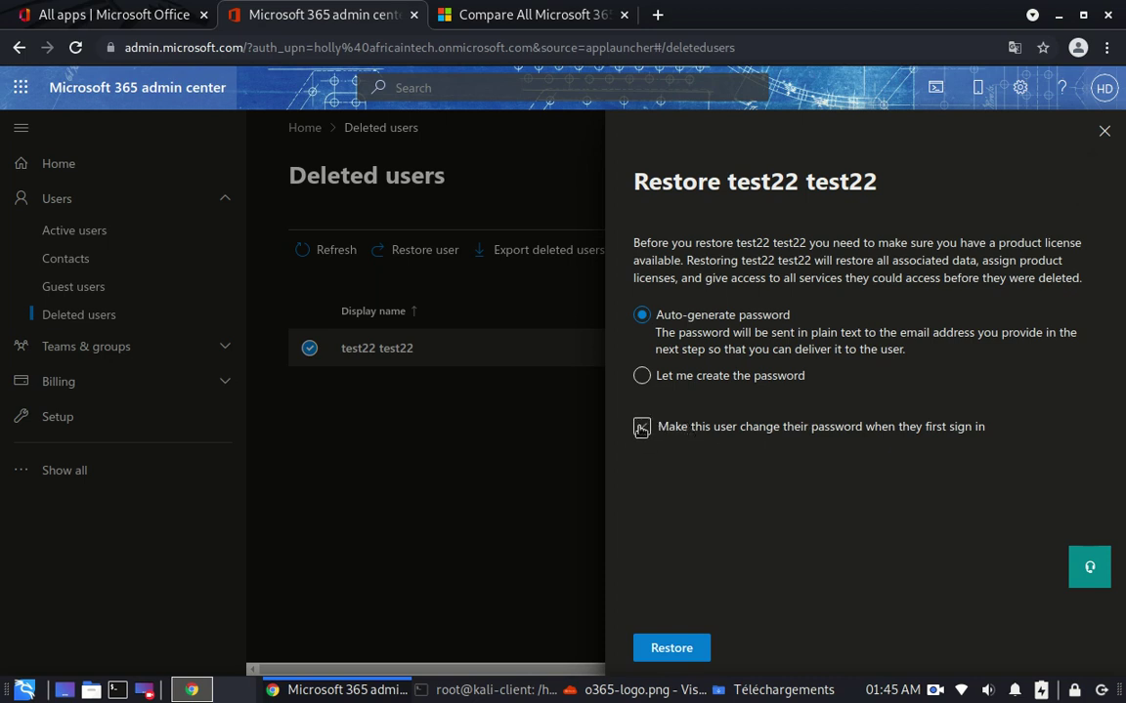
{"action": "left_click", "coordinate": [689, 652]}
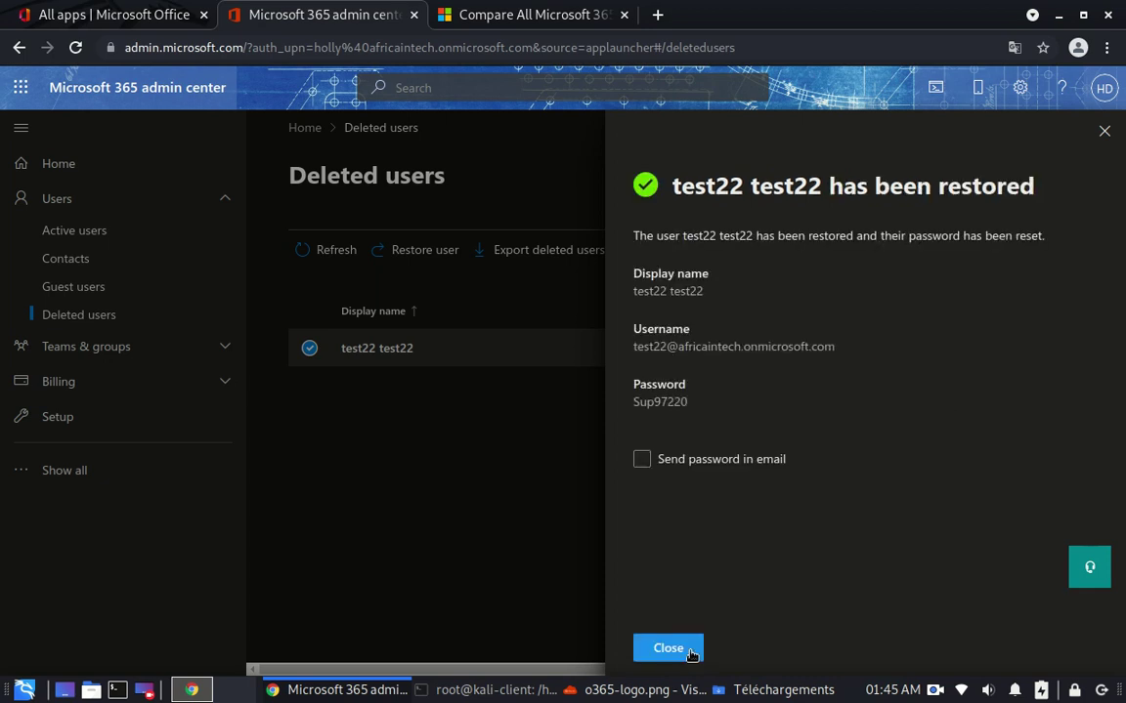
Step: Send the restored user's new password by email to the prefilled recipient, and return to the active users list
{"action": "left_click", "coordinate": [649, 467]}
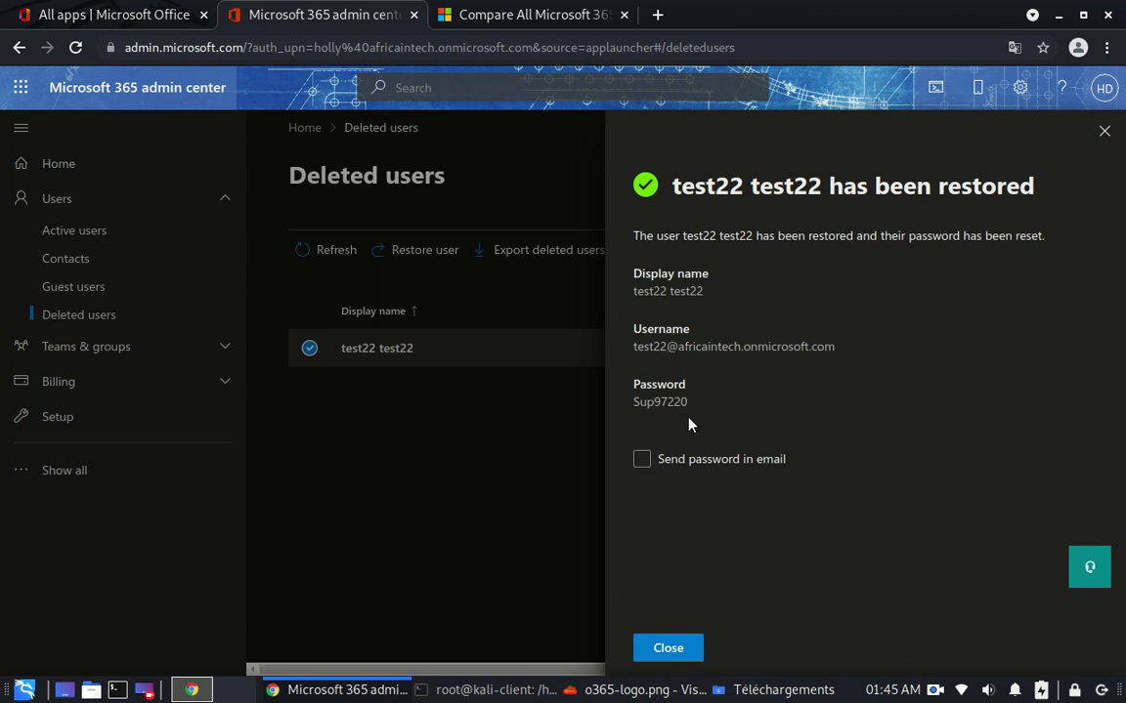
{"action": "left_click", "coordinate": [646, 459]}
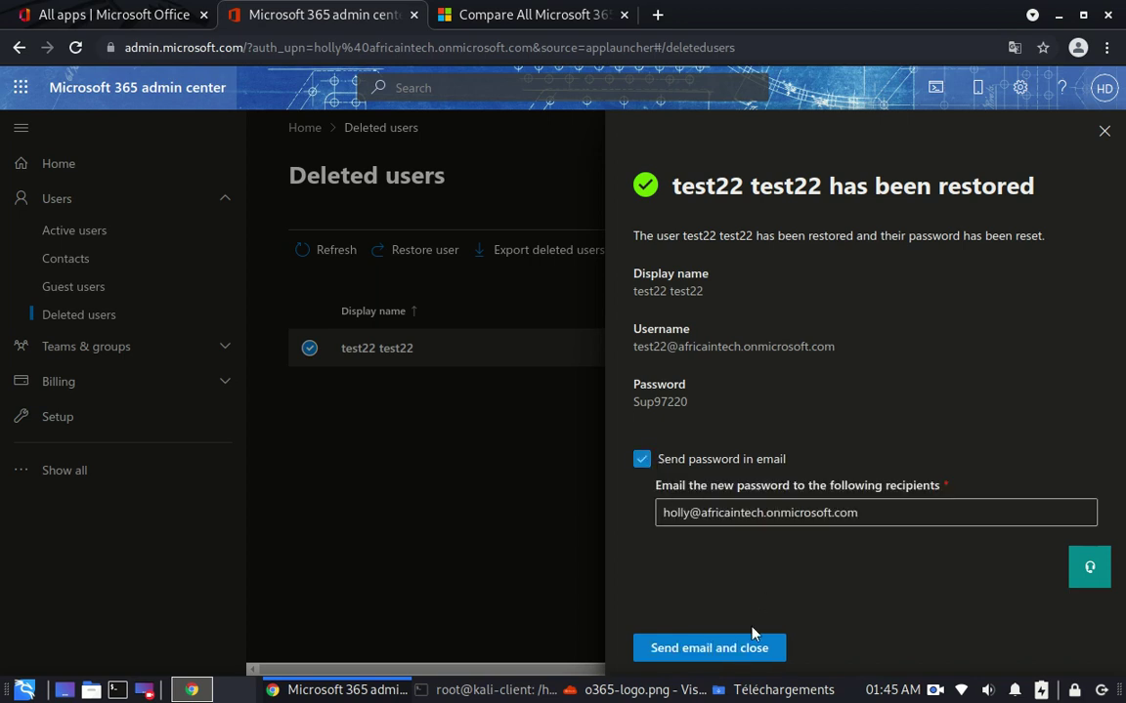
{"action": "left_click", "coordinate": [723, 650]}
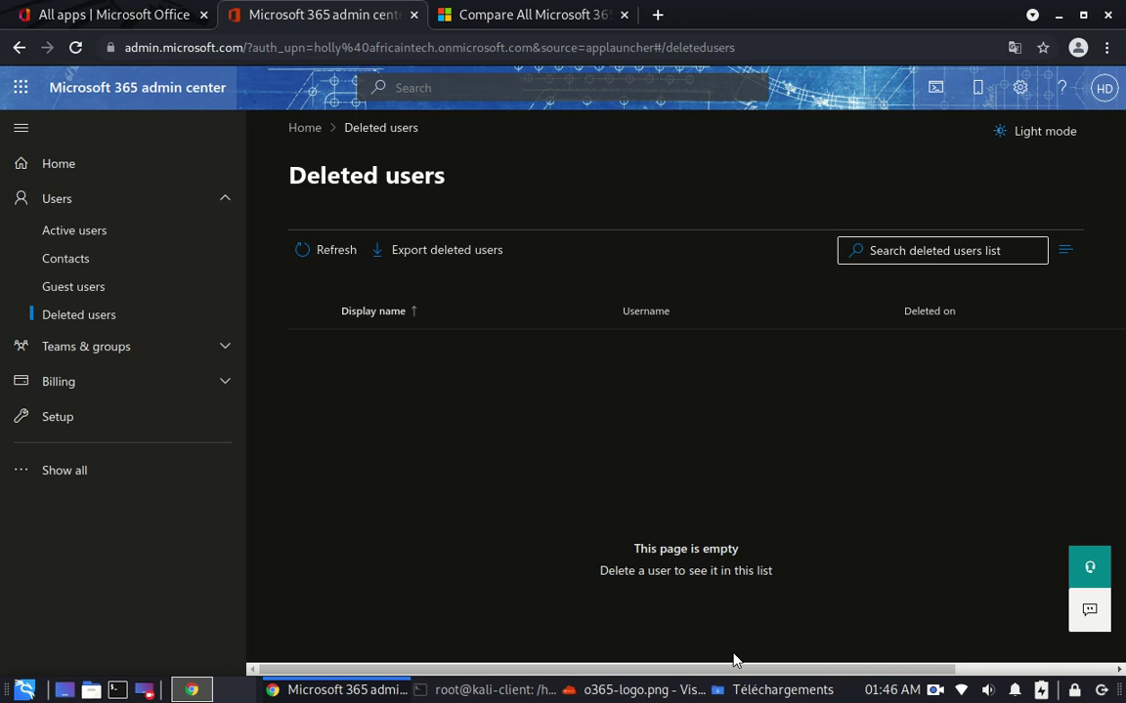
{"action": "left_click", "coordinate": [62, 234]}
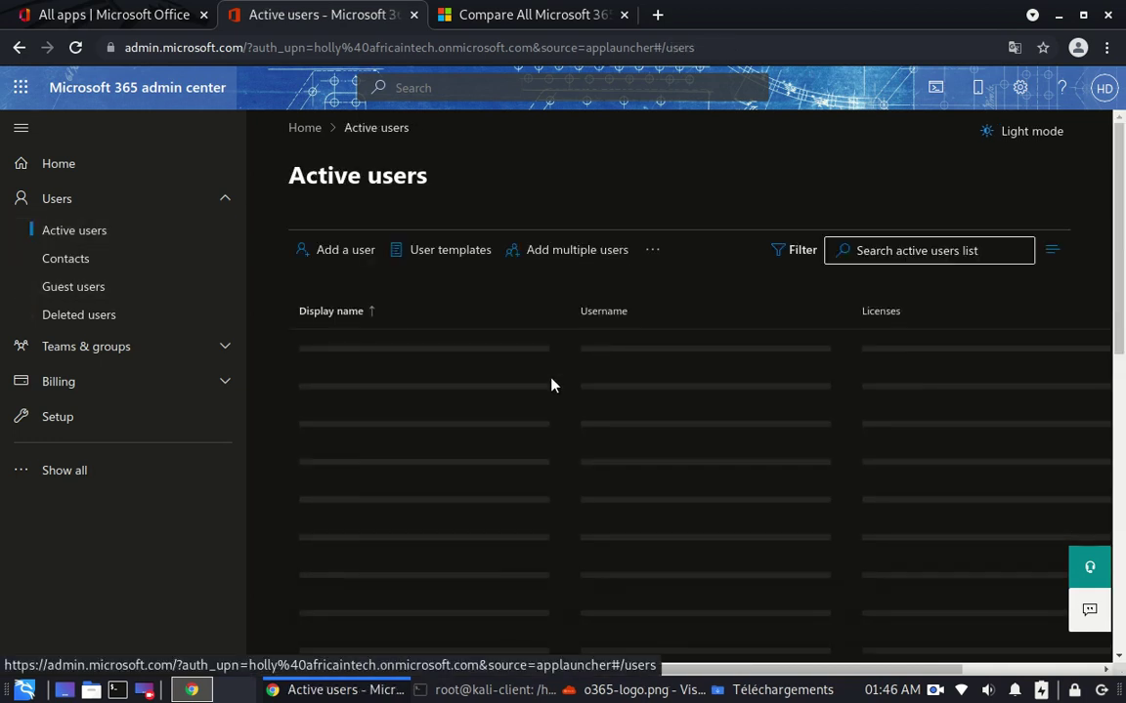